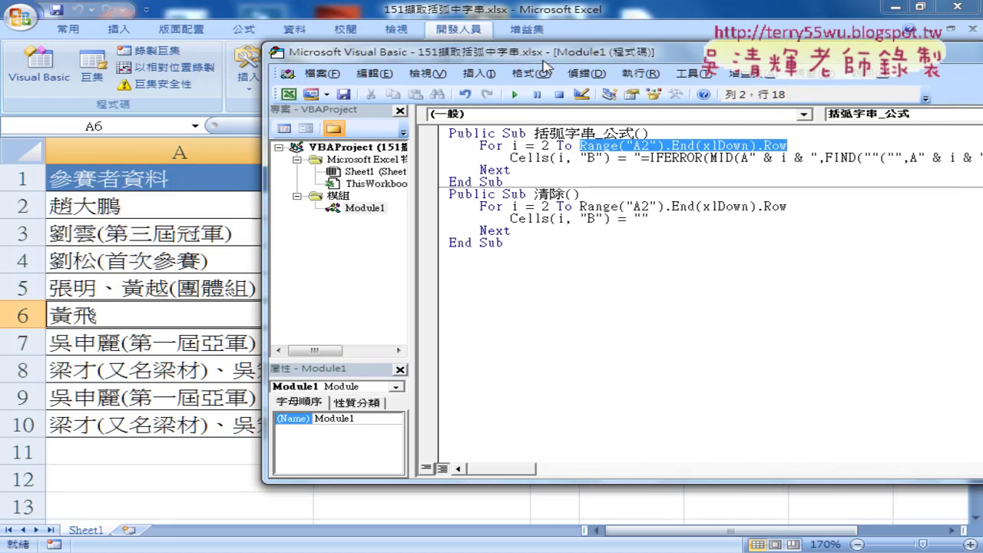
- Retype the .Row property at the end of the For line's Range("A2").End(xlDown) expression
left_click_drag(537, 47, 332, 71)
left_click(519, 166)
left_click_drag(514, 166, 431, 166)
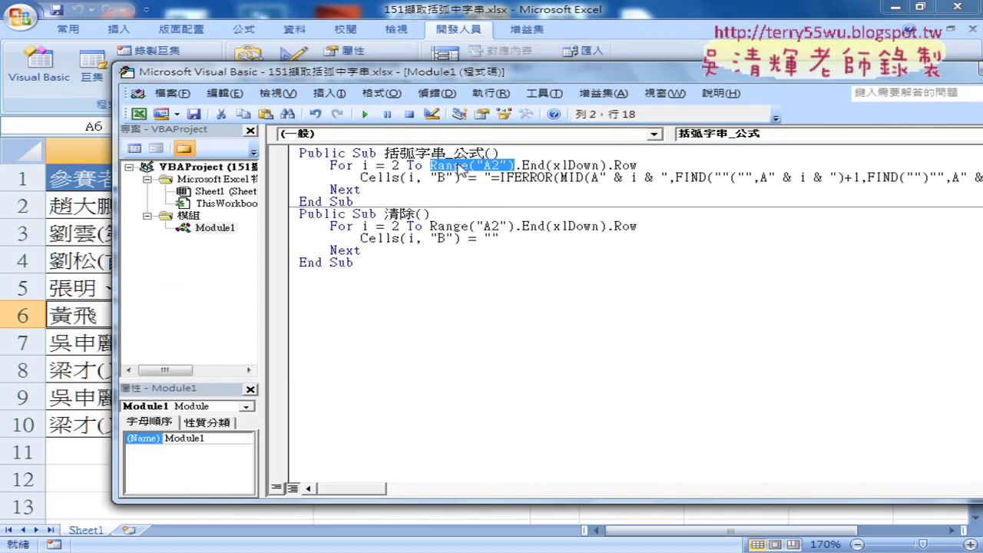
left_click(517, 166)
left_click_drag(516, 165, 607, 166)
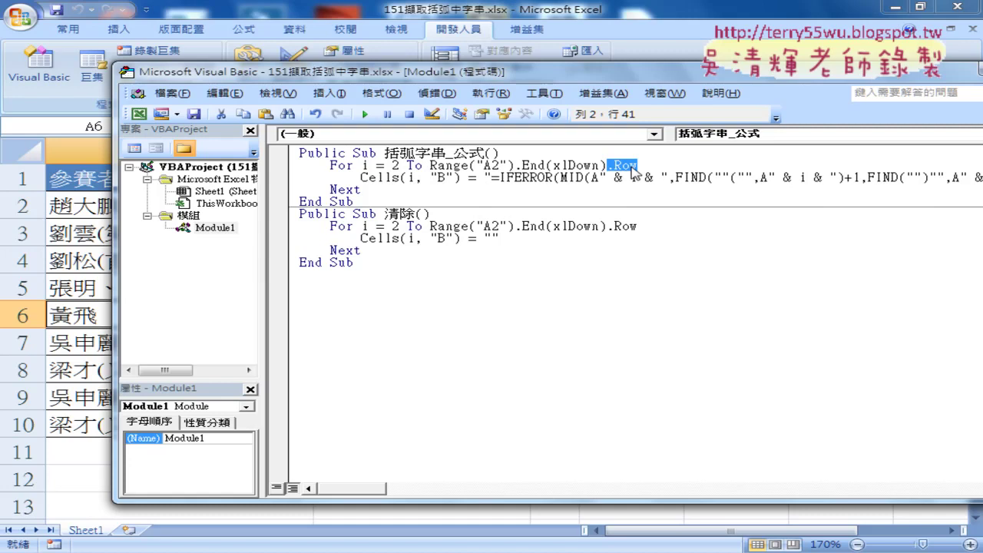
left_click(637, 166)
left_click_drag(638, 166, 608, 165)
left_click_drag(430, 166, 514, 166)
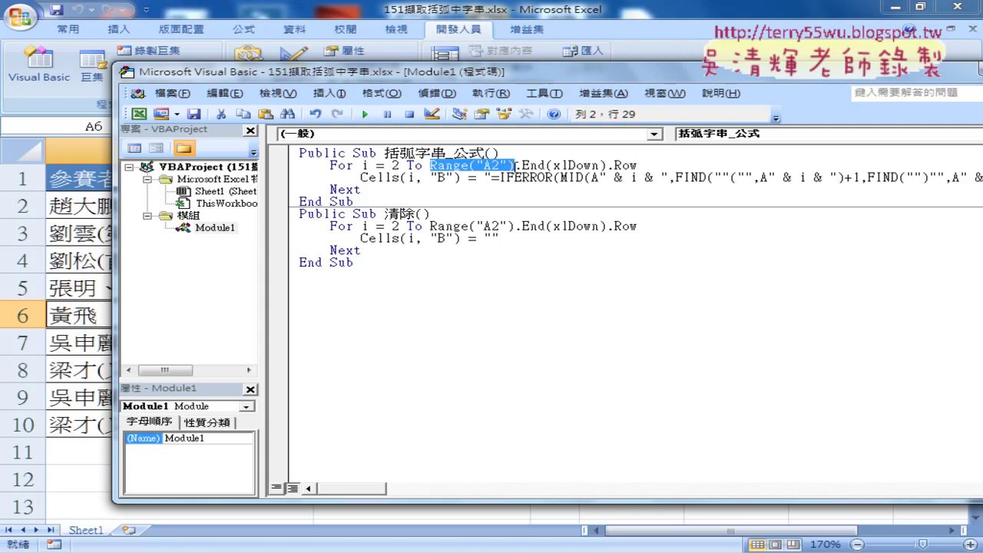
left_click_drag(638, 166, 608, 166)
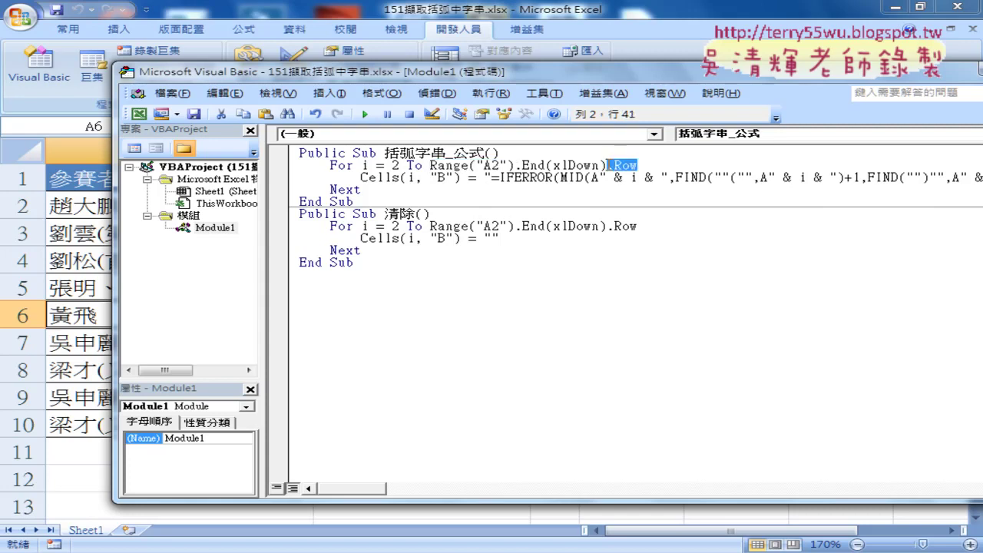
type(".")
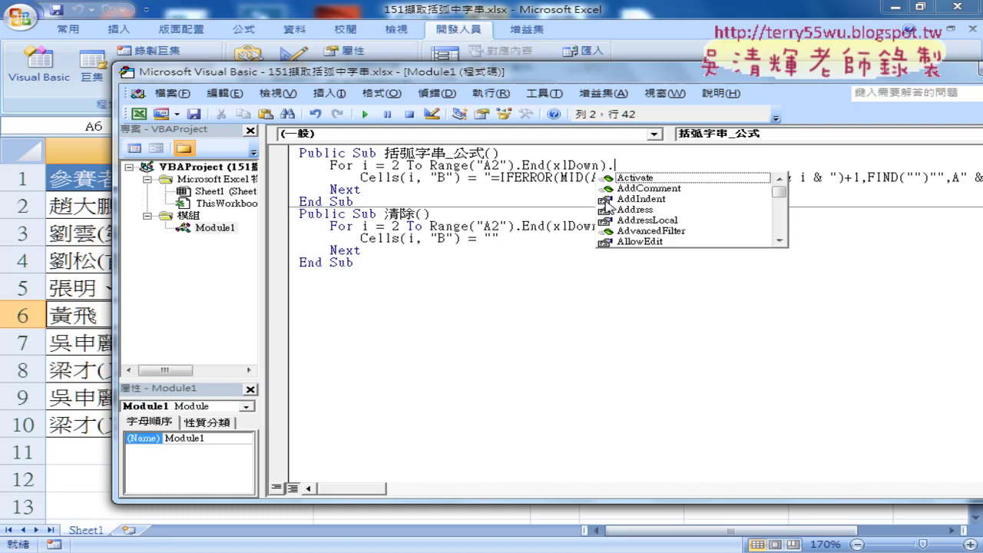
type("ro")
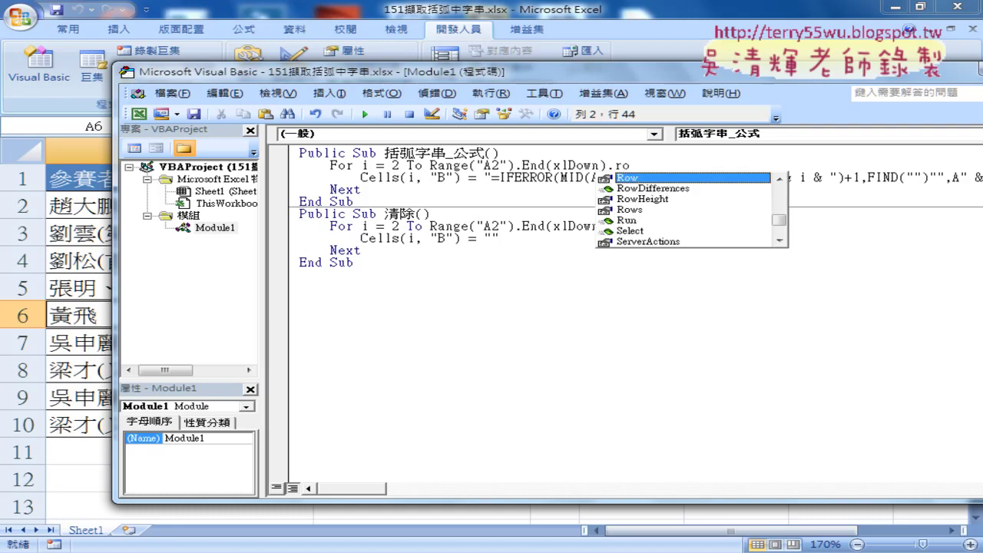
type("w")
left_click(492, 393)
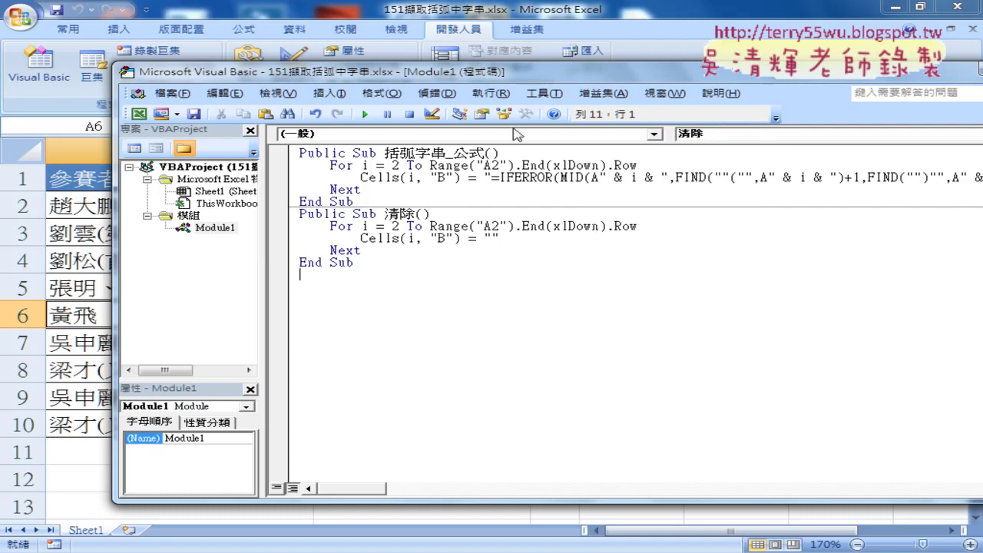
- On the worksheet, empty column B with 清除, then refill it using the 括弧字串_公式 macro
left_click(664, 54)
left_click(659, 294)
left_click(668, 245)
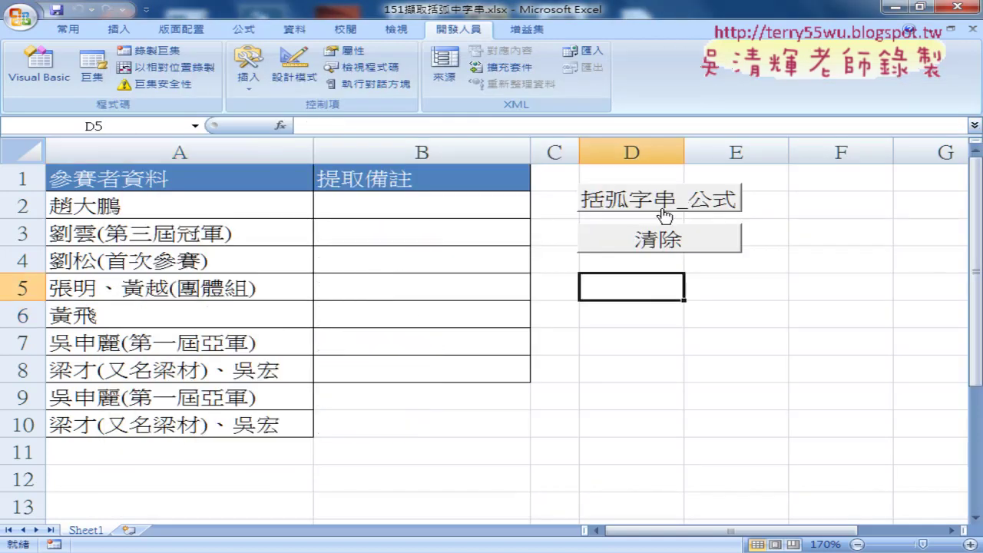
left_click(665, 216)
left_click(376, 209)
- Inspect the IFERROR/MID formulas in cells B2 through B7
left_click(369, 237)
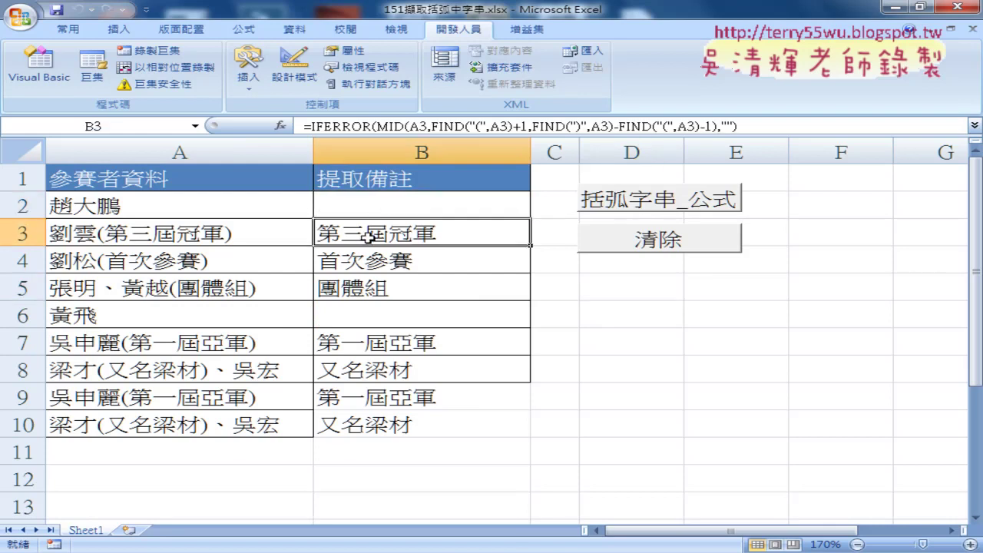
left_click(382, 264)
left_click(409, 206)
left_click(409, 229)
left_click(405, 262)
left_click(402, 286)
left_click(401, 314)
left_click(402, 343)
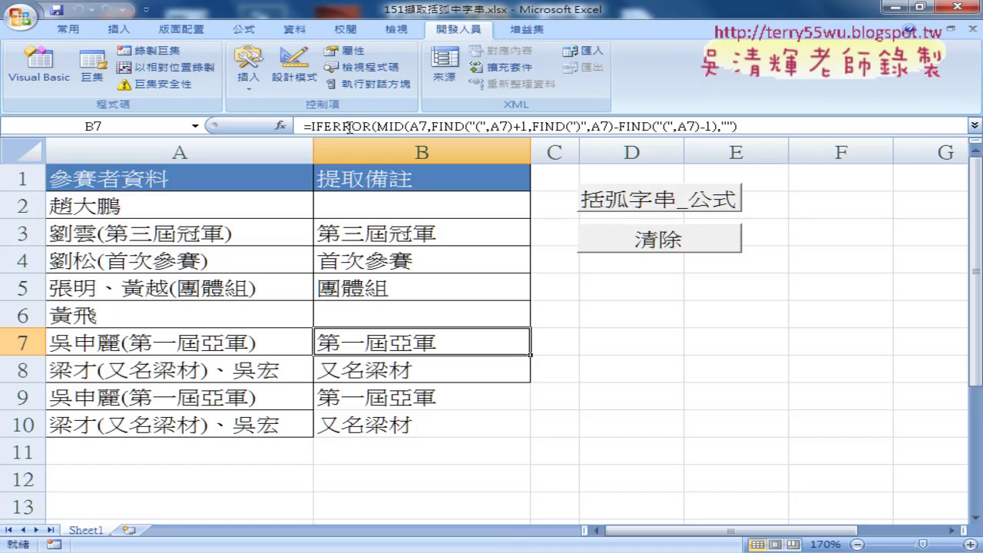
- Recheck the B2 and B3 formulas, then return to the VBA macro code
left_click(422, 217)
left_click(427, 235)
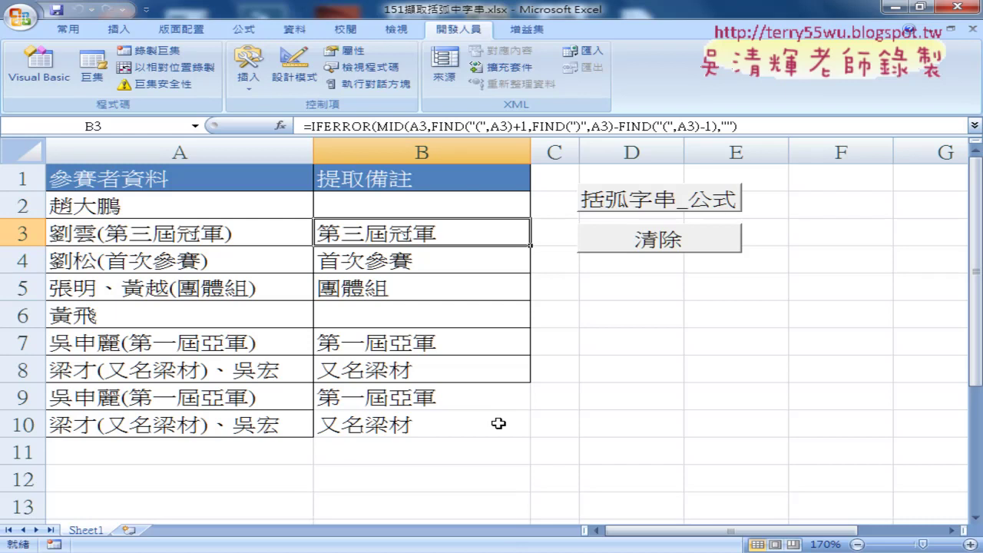
left_click(446, 205)
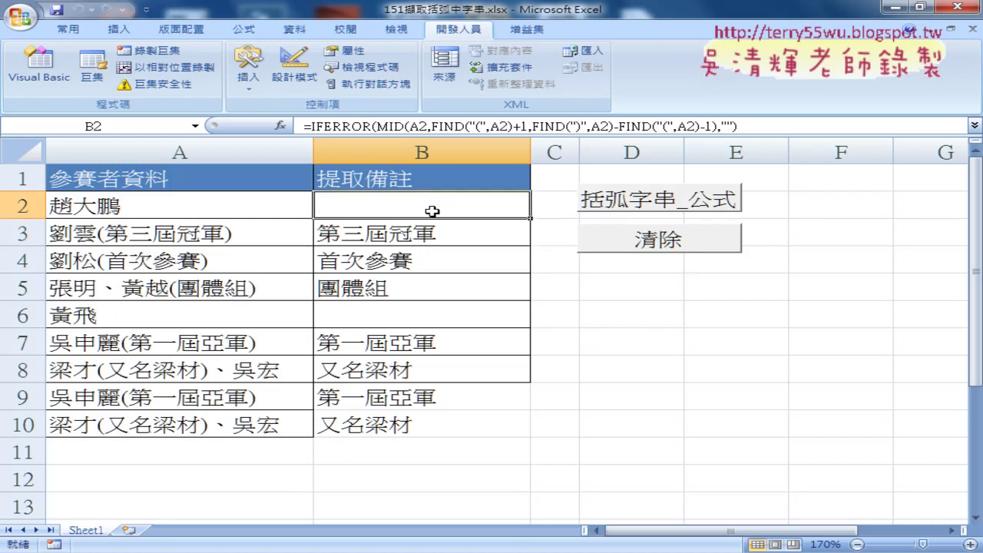
left_click(429, 233)
left_click(435, 215)
left_click(42, 77)
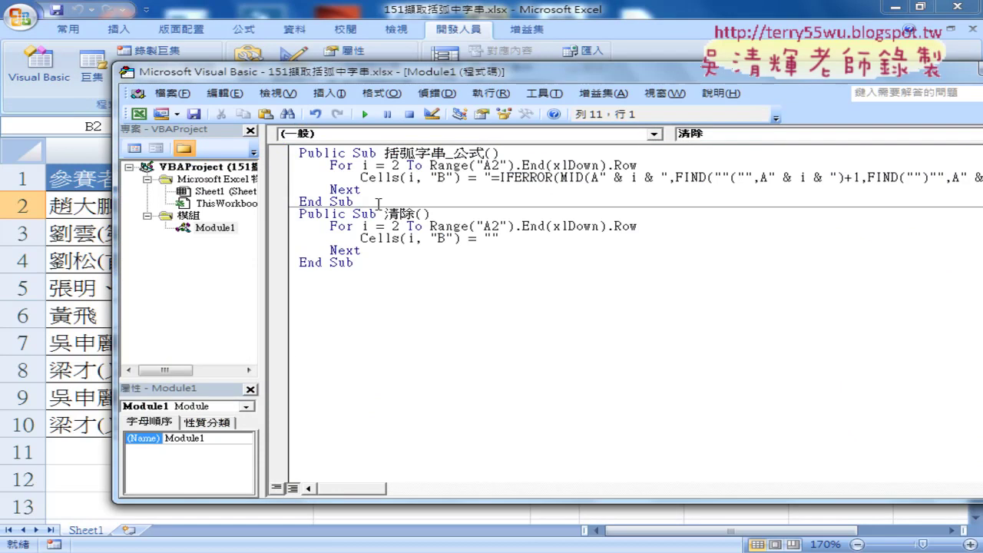
- Copy the 括弧字串_公式 procedure below the others and rename the copy 括弧字串
mouse_move(378, 203)
left_mouse_down()
mouse_move(314, 190)
mouse_move(298, 153)
left_mouse_up()
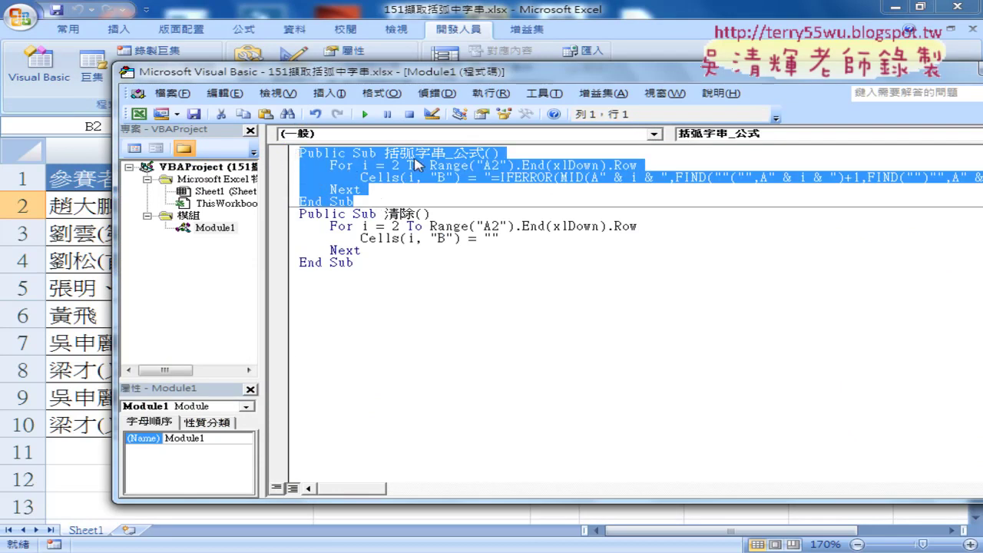
left_click(343, 163)
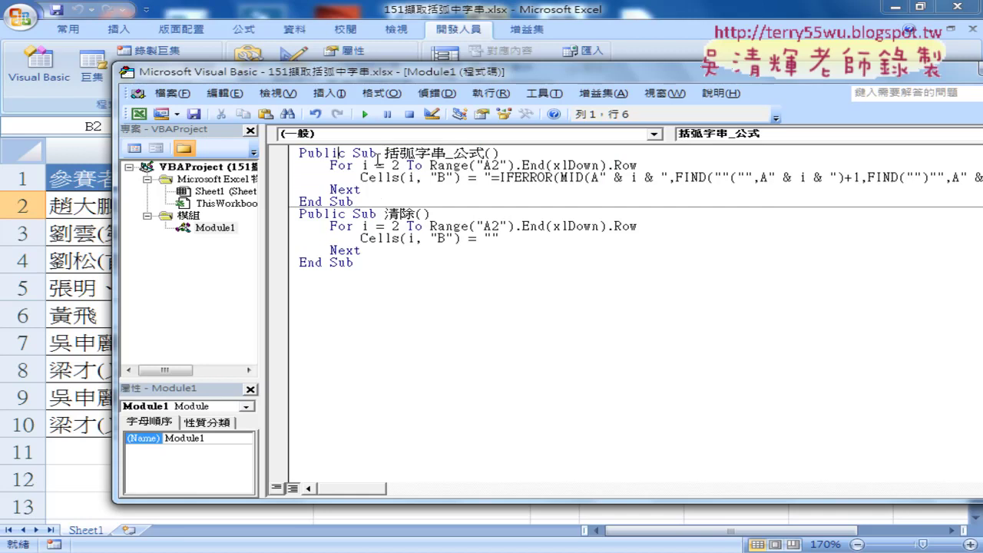
left_click(357, 202)
left_click_drag(355, 200, 298, 153)
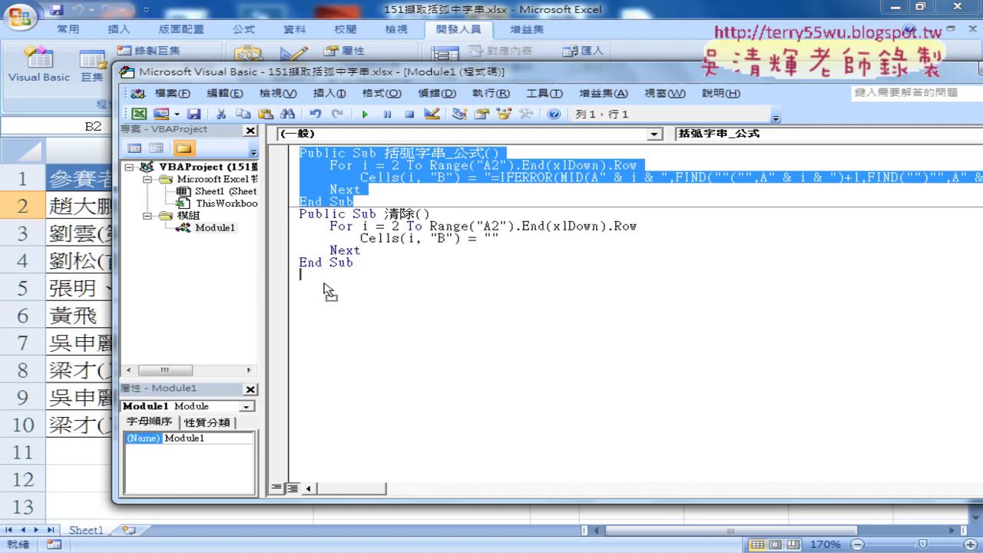
left_click_drag(323, 286, 325, 290)
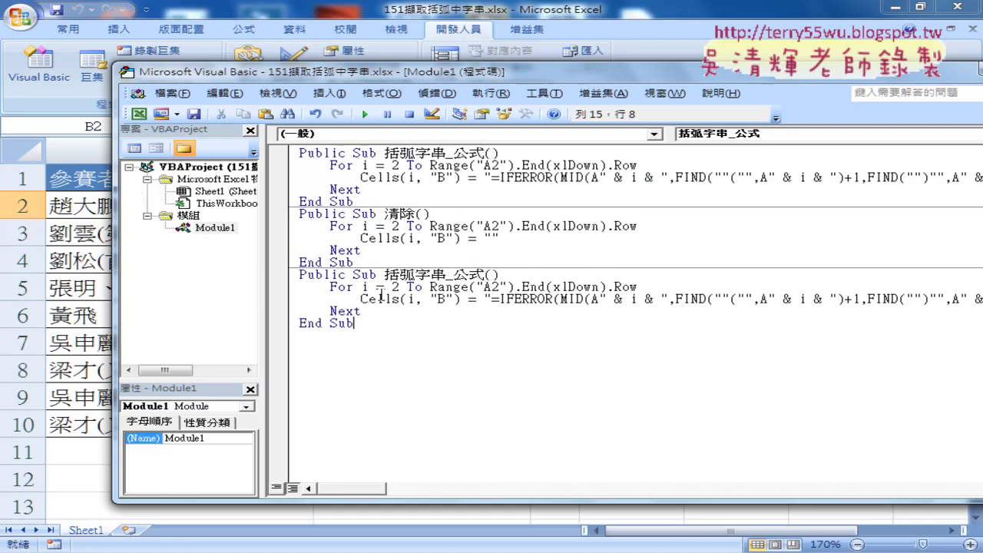
left_click_drag(445, 274, 485, 274)
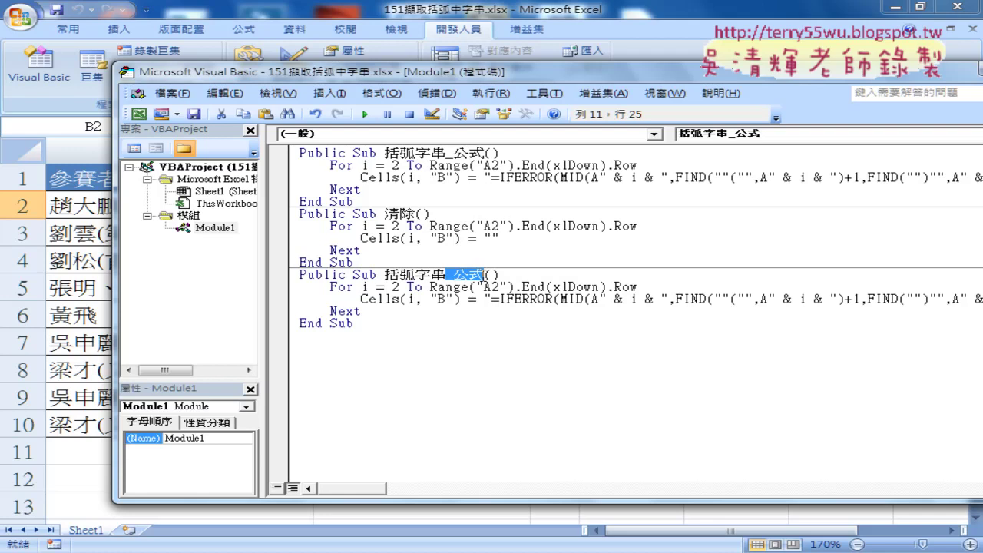
key("Delete")
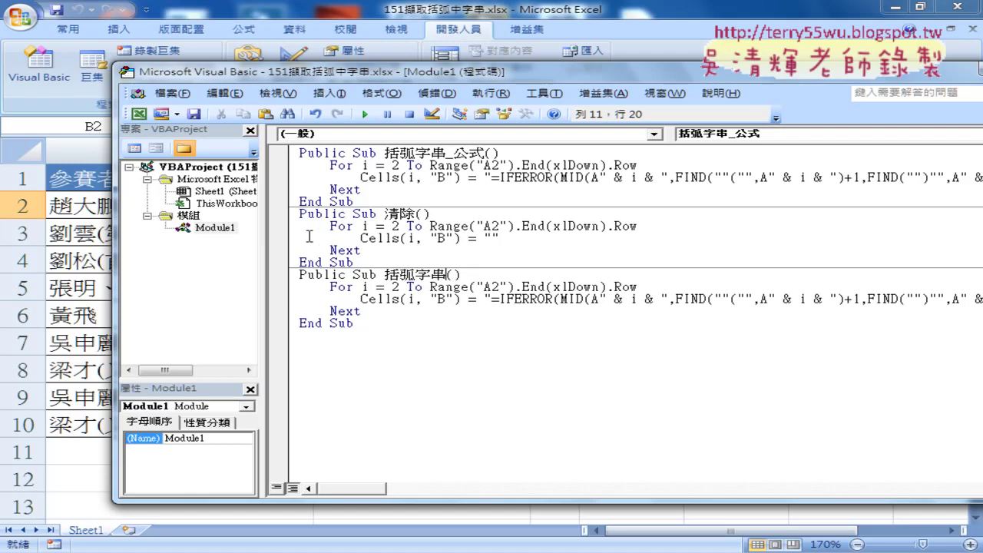
- Narrow the project pane and replace the copy's formula string with an empty string ""
left_click_drag(259, 244, 247, 244)
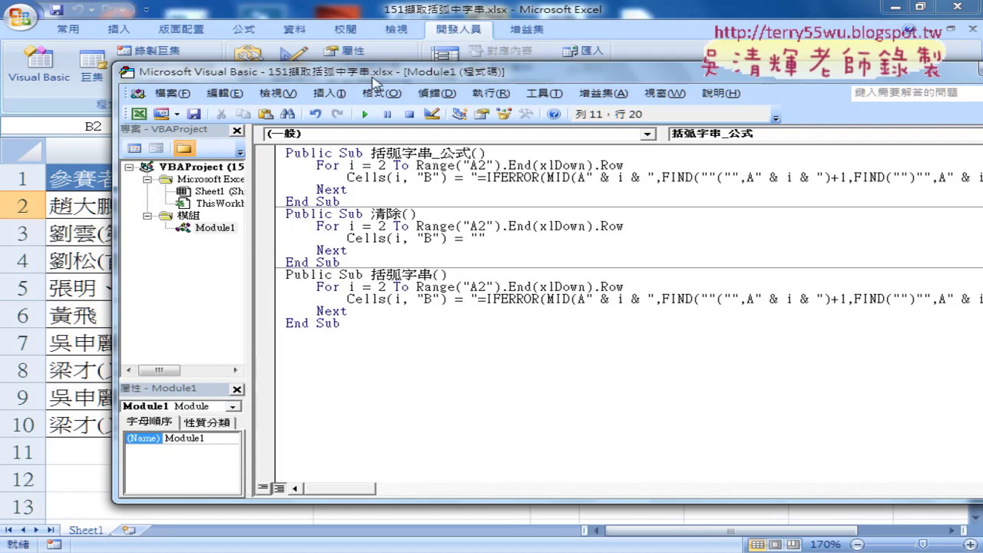
left_click_drag(373, 77, 662, 76)
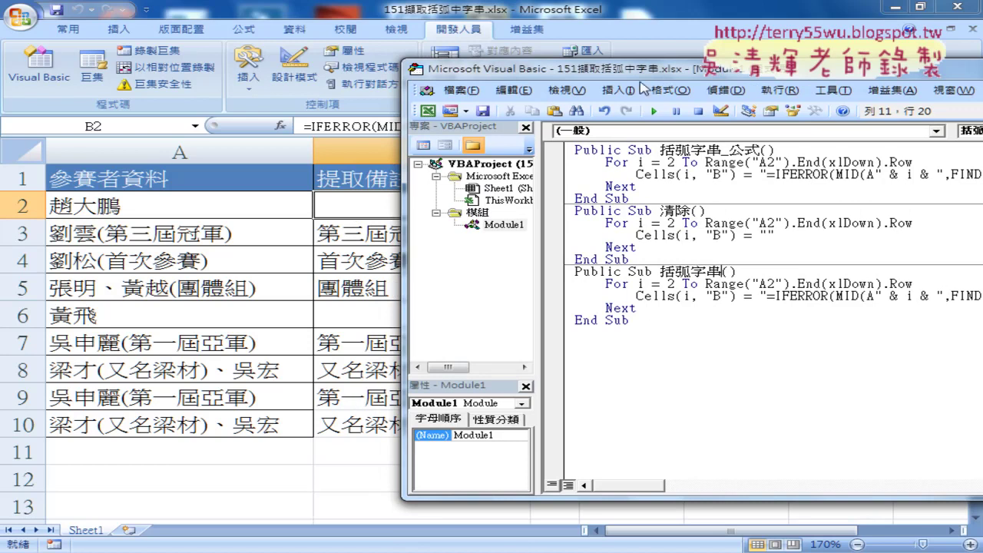
left_click(652, 297)
left_click(757, 296)
key("shift+End")
key("Delete")
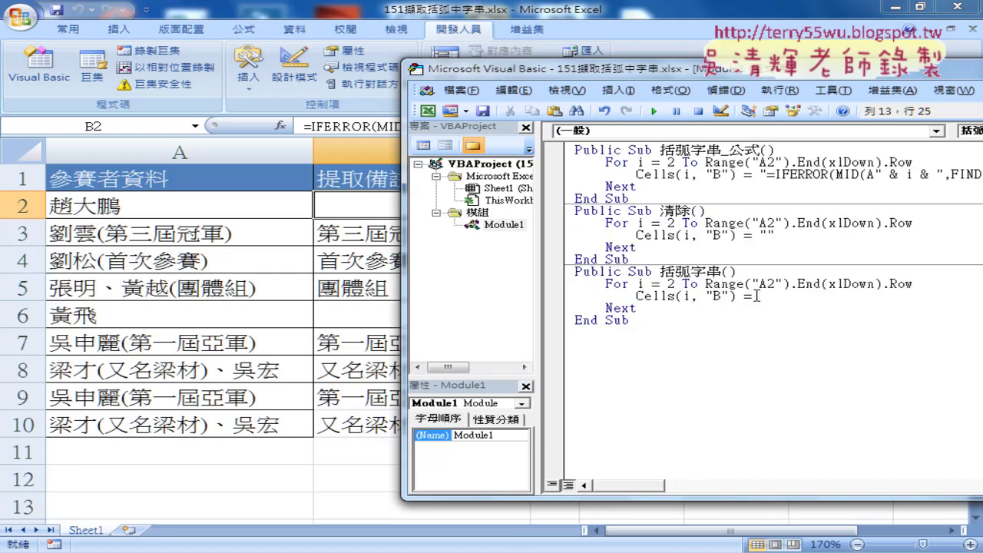
type("\"\"")
- Insert an indented blank line right after the For line inside the loop
key("Up")
key("End")
key("Return")
key("Tab")
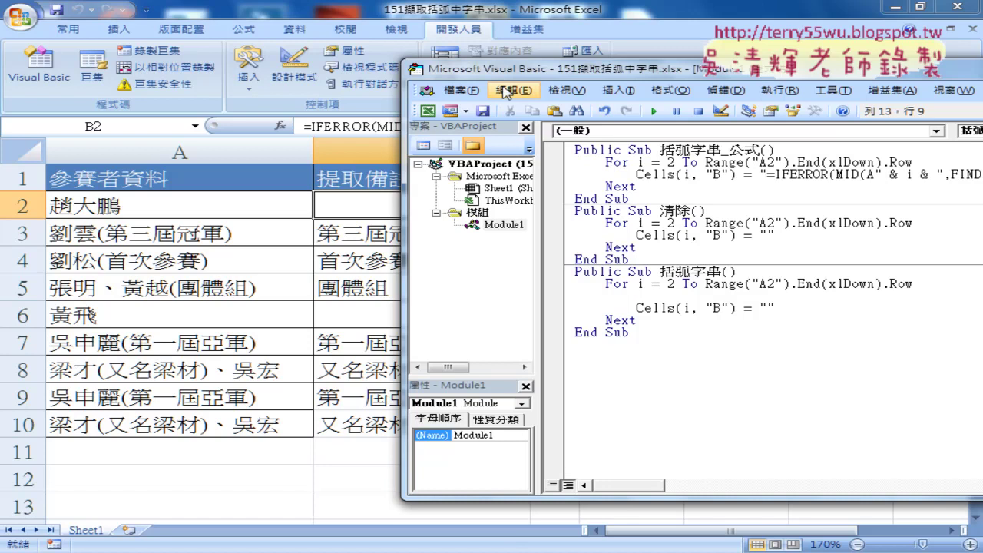
mouse_move(514, 74)
left_mouse_down()
mouse_move(557, 80)
mouse_move(582, 166)
left_mouse_up()
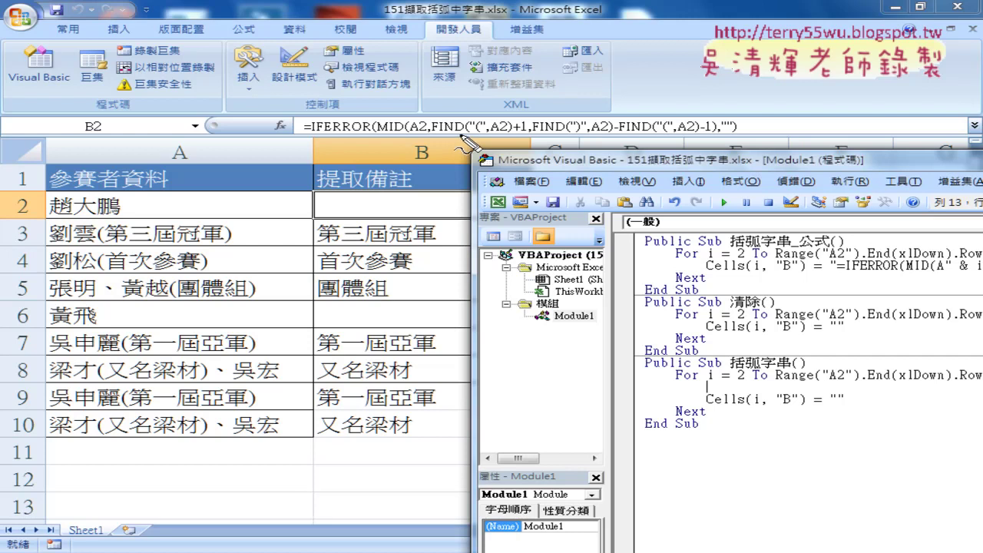
left_click_drag(461, 135, 434, 135)
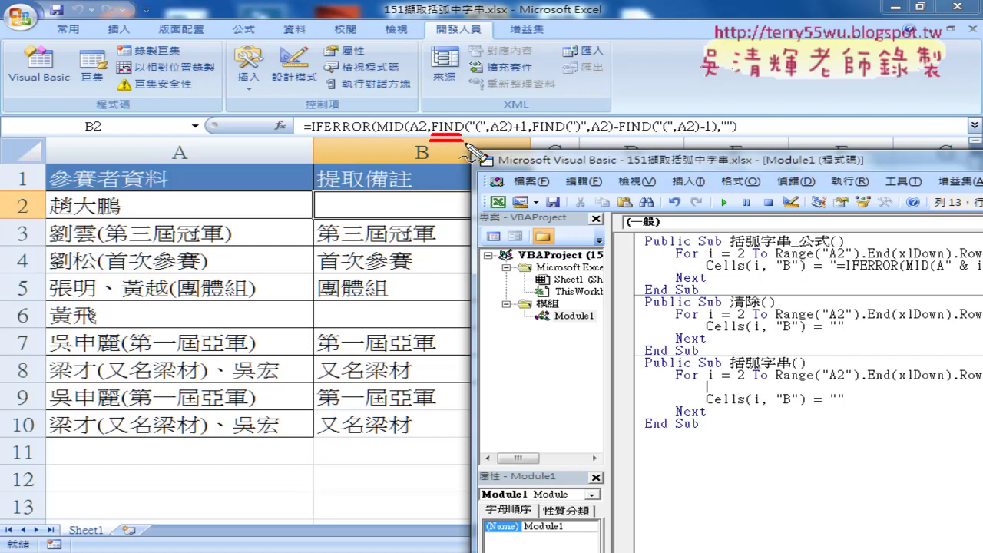
left_click_drag(463, 138, 543, 171)
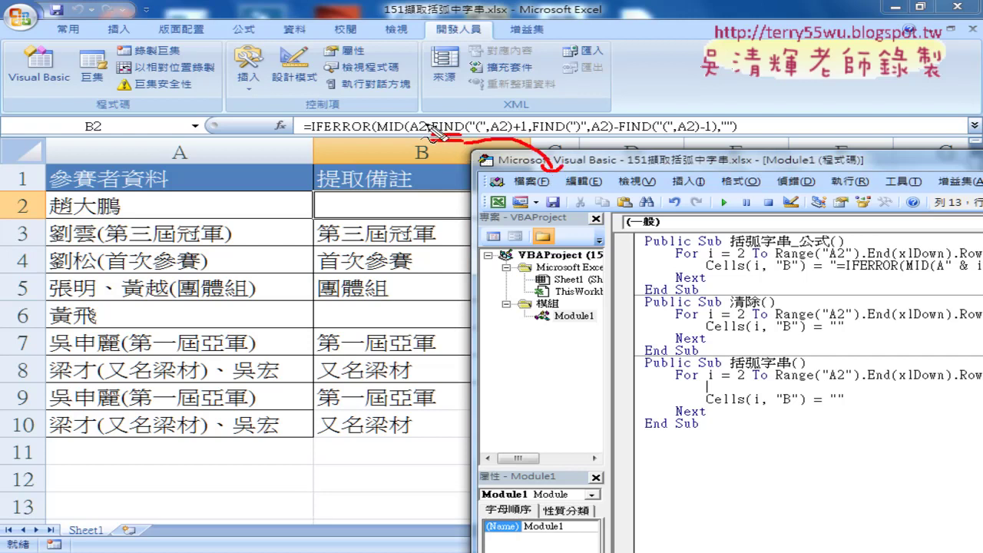
left_click_drag(430, 137, 451, 140)
left_click_drag(547, 170, 478, 170)
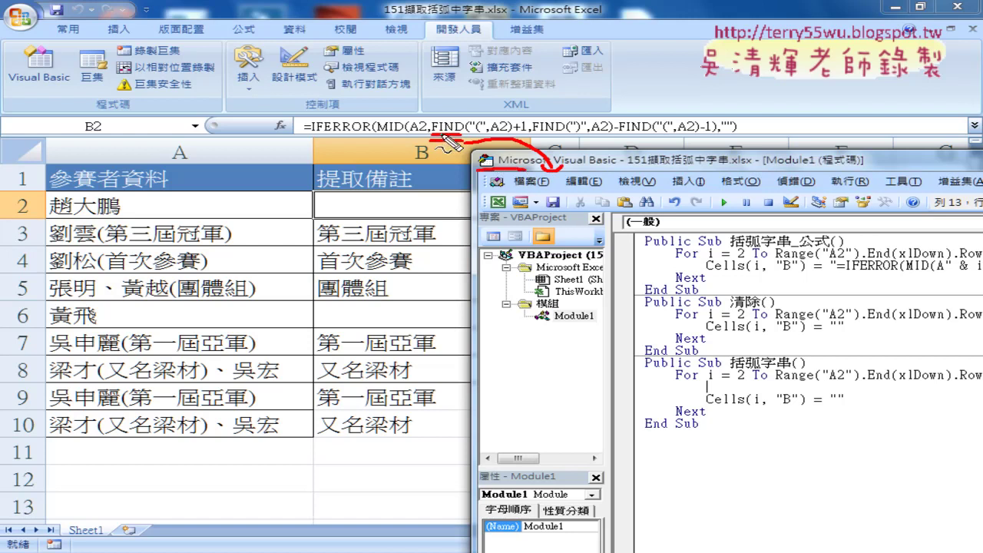
mouse_move(570, 179)
left_mouse_down()
mouse_move(569, 196)
mouse_move(623, 202)
mouse_move(632, 189)
mouse_move(654, 187)
left_mouse_up()
mouse_move(566, 204)
left_mouse_down()
mouse_move(589, 203)
mouse_move(585, 179)
mouse_move(581, 208)
left_mouse_up()
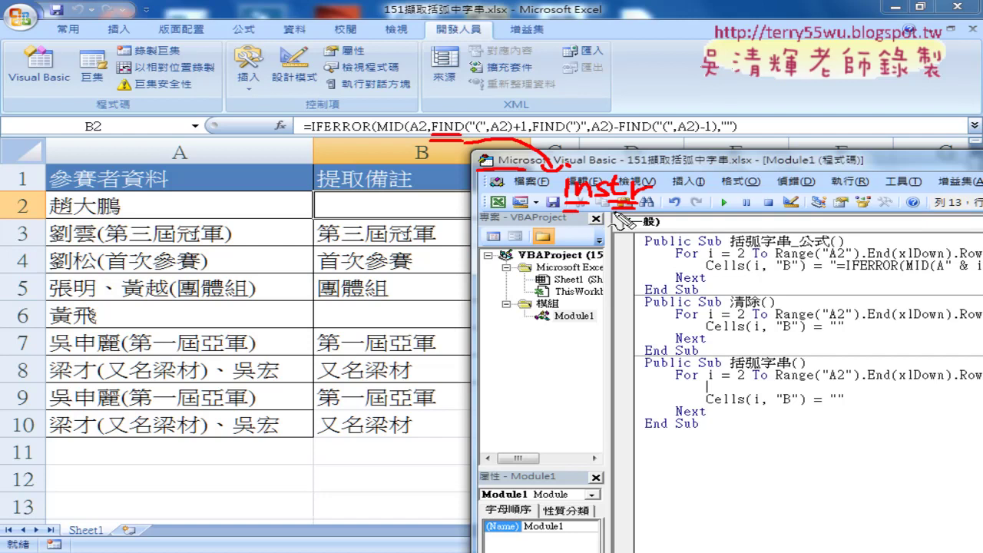
mouse_move(659, 185)
left_mouse_down()
mouse_move(657, 197)
mouse_move(690, 203)
mouse_move(676, 231)
left_mouse_up()
left_click(661, 177)
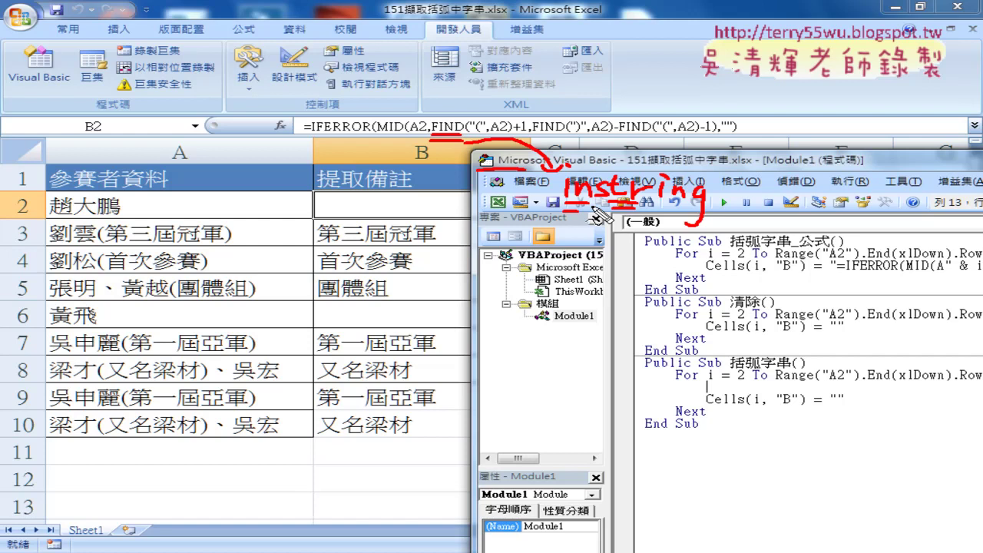
key("Escape")
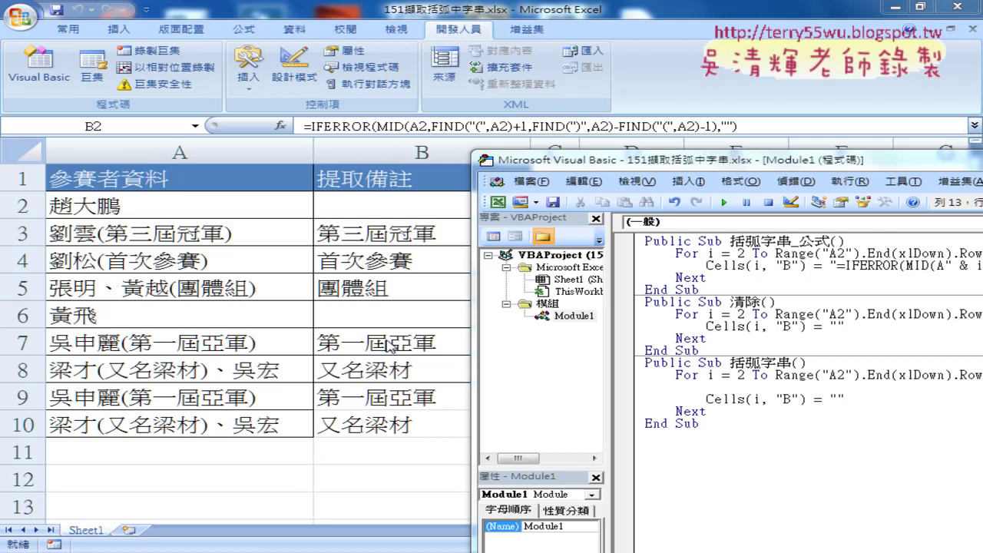
left_click(738, 380)
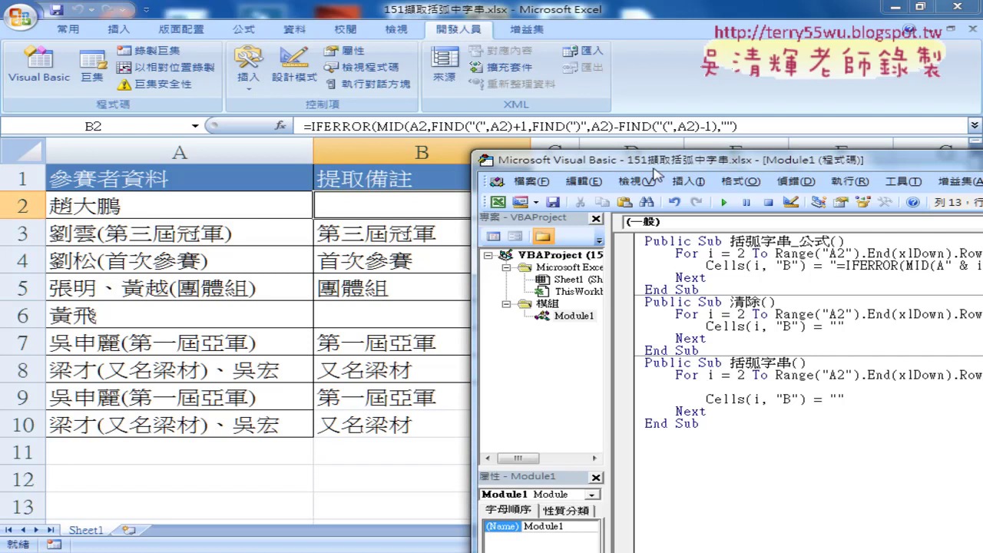
- Type a=vba.instr on the blank loop line and look up the InStr help topic with F1
mouse_move(653, 171)
left_mouse_down()
mouse_move(357, 77)
mouse_move(332, 81)
left_mouse_up()
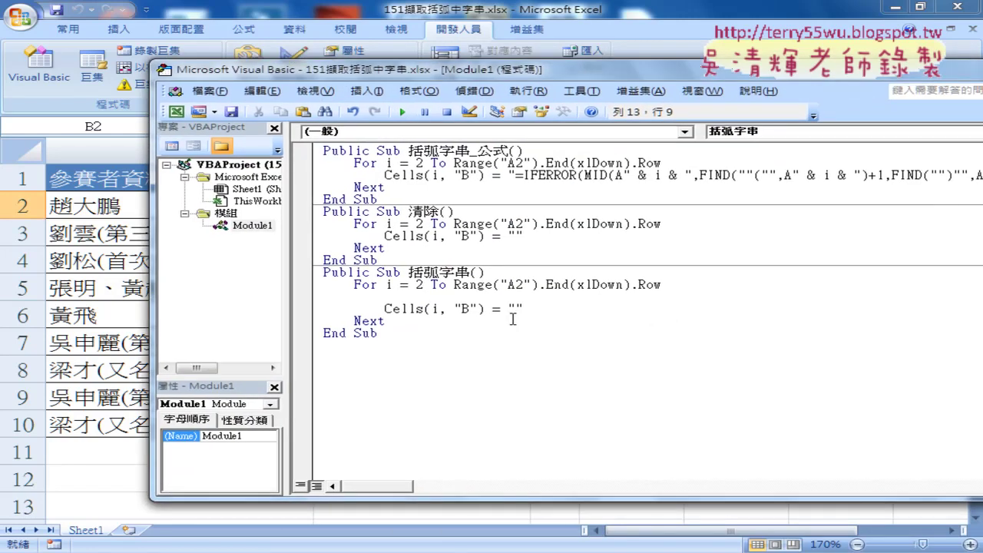
type("a")
type("=")
type("vb")
type("a")
type(".i")
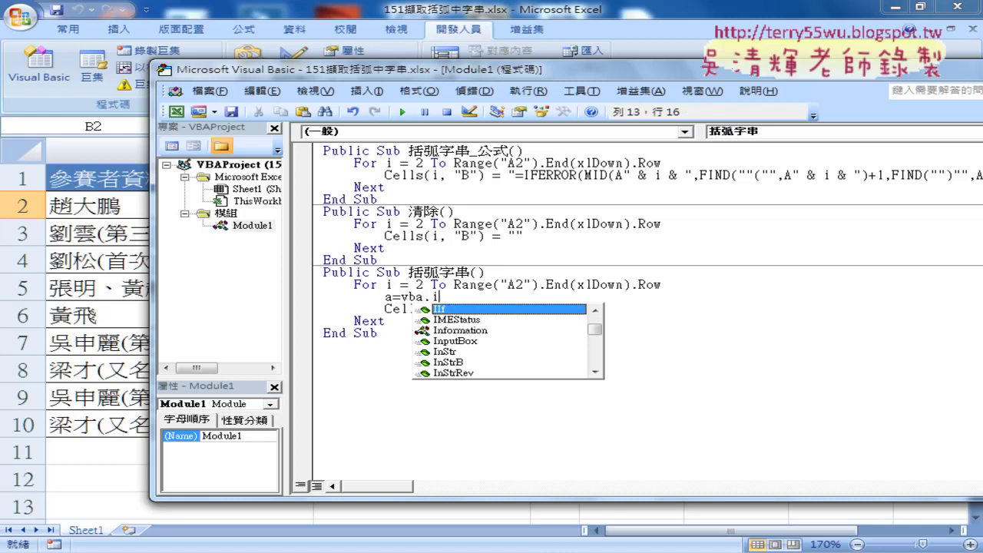
type("n")
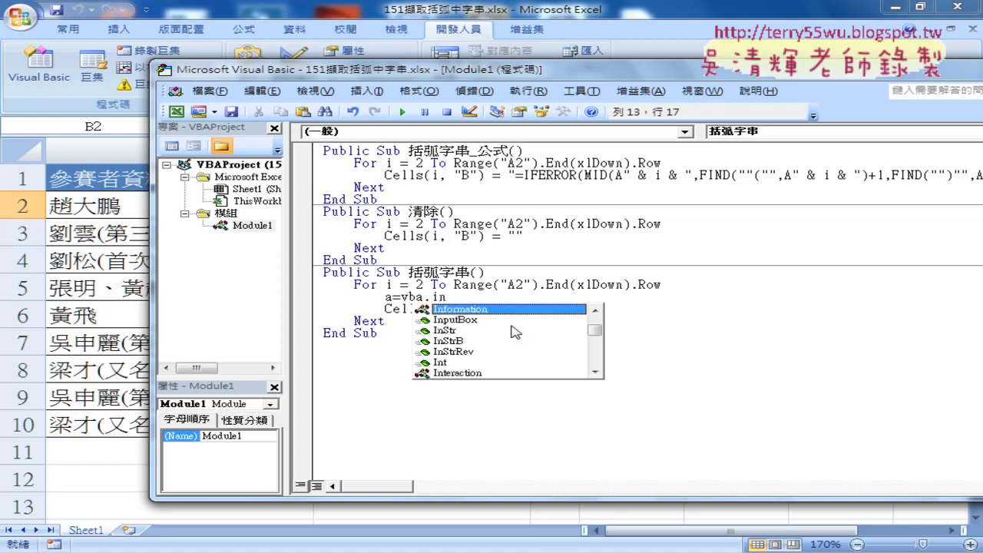
left_click(452, 332)
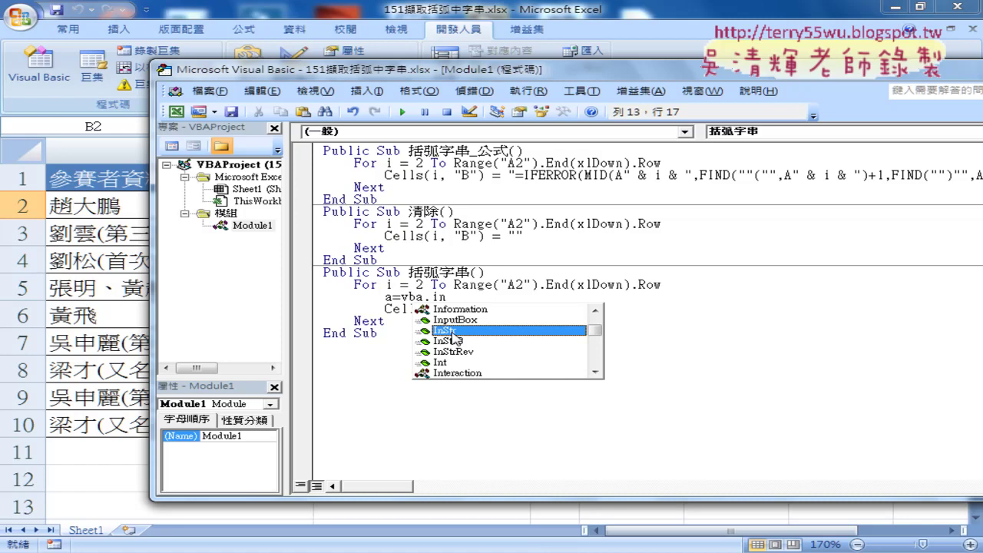
key("BackSpace")
key("BackSpace")
key("BackSpace")
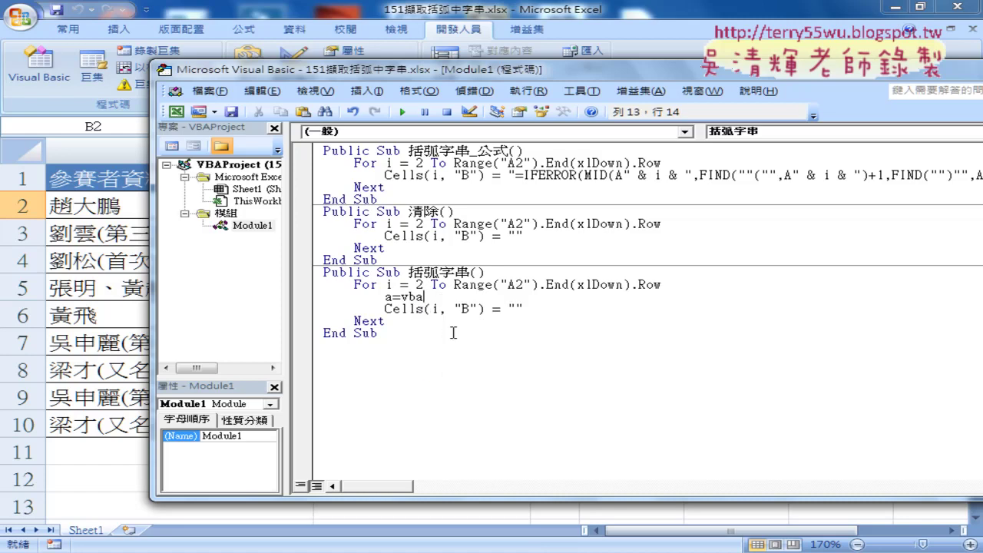
type(".")
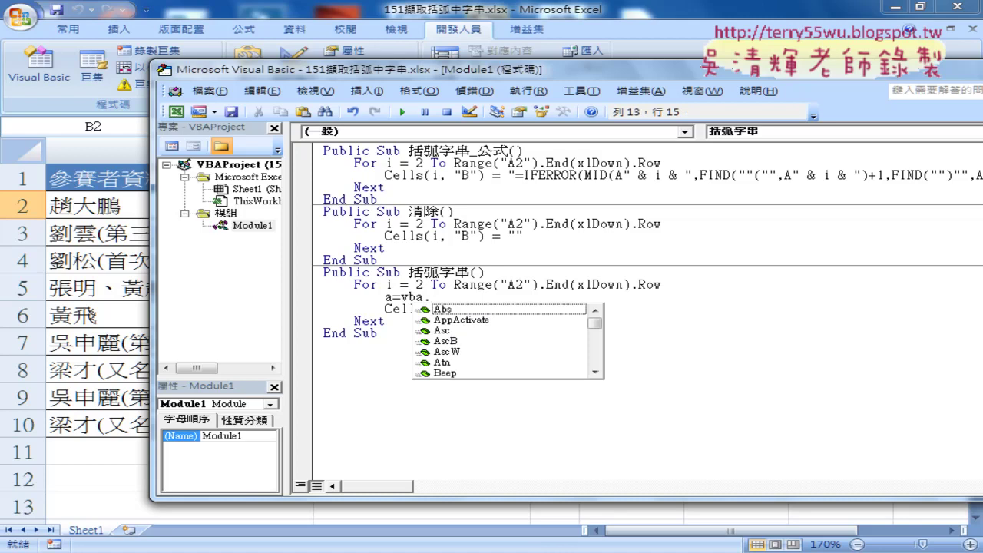
type("instr")
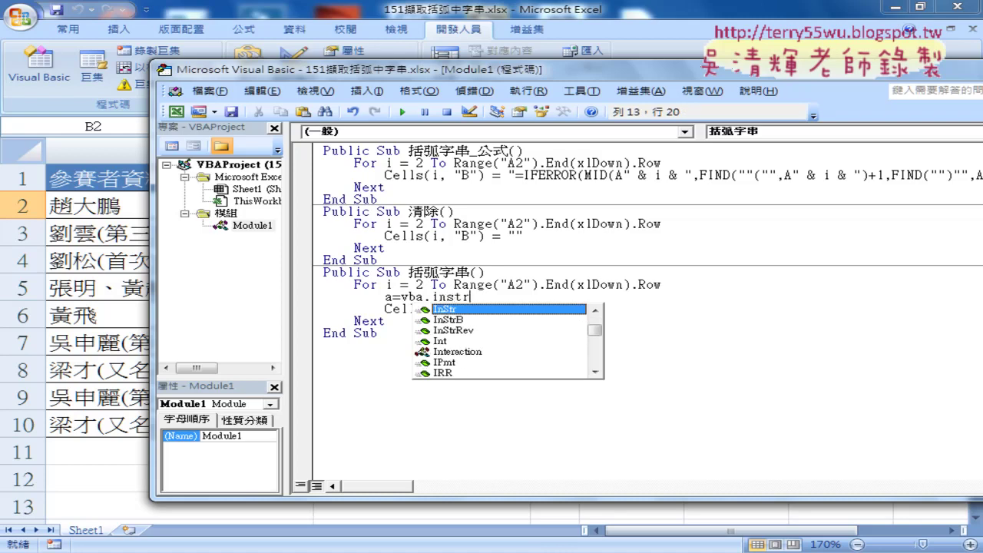
key("Left")
key("Left")
key("F1")
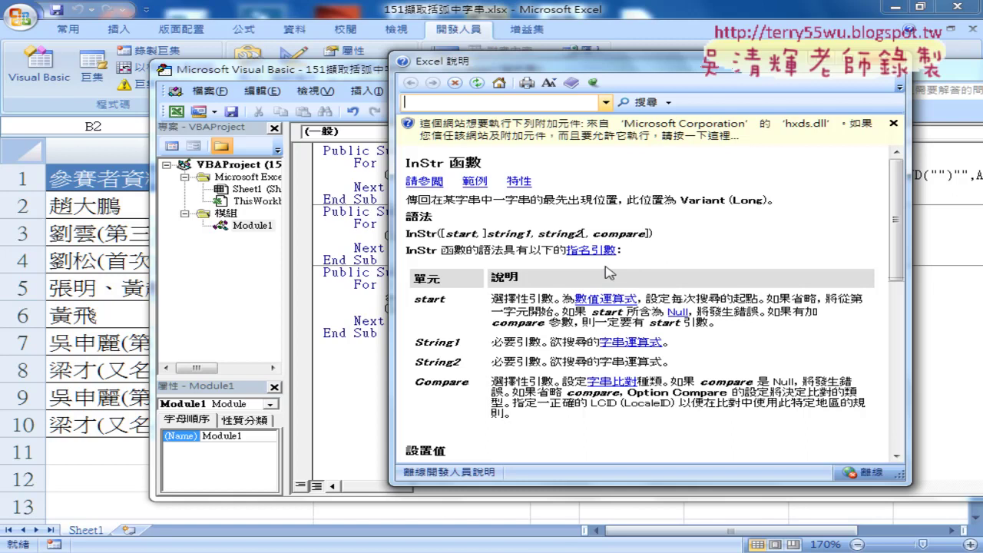
- Browse the InStr help's related topics, then leave the help window
left_click(434, 185)
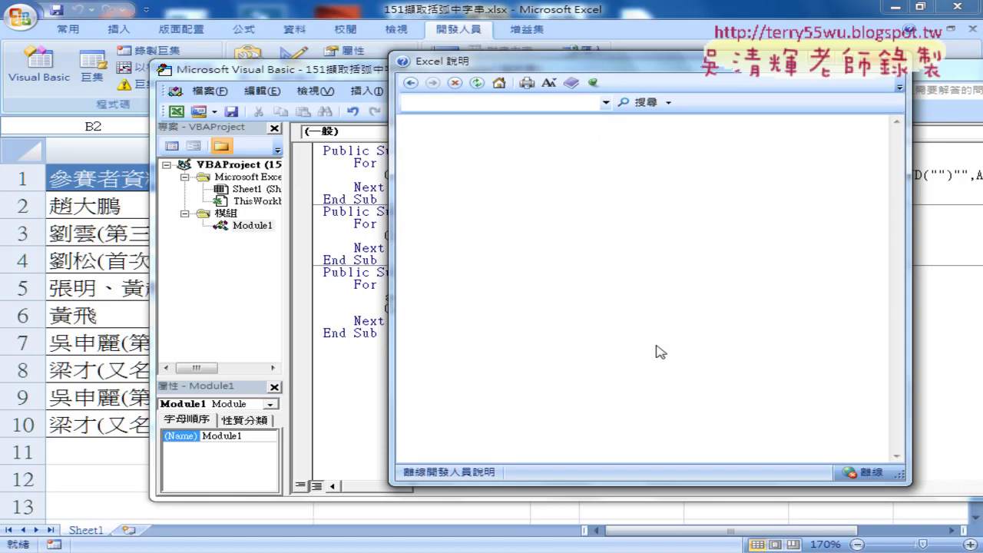
left_click(895, 60)
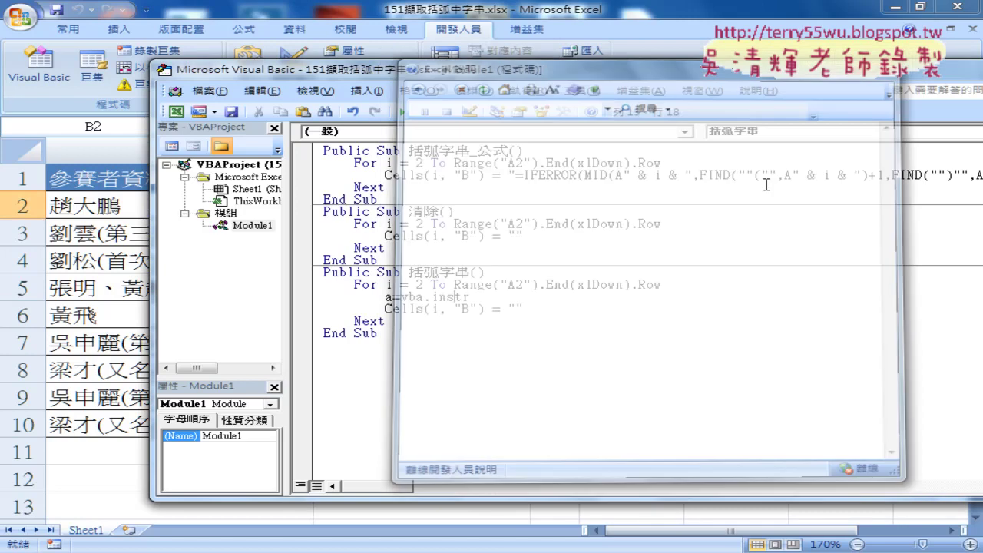
key("shift+Left")
key("shift+Left")
key("shift+Left")
key("shift+Left")
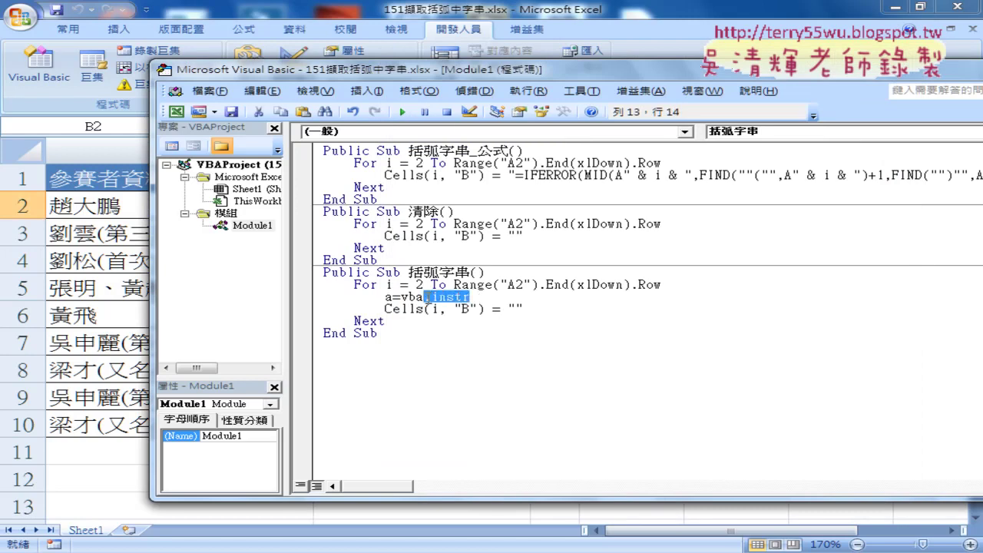
- Reopen the InStr help, review its optional start argument, then close the help
key("End")
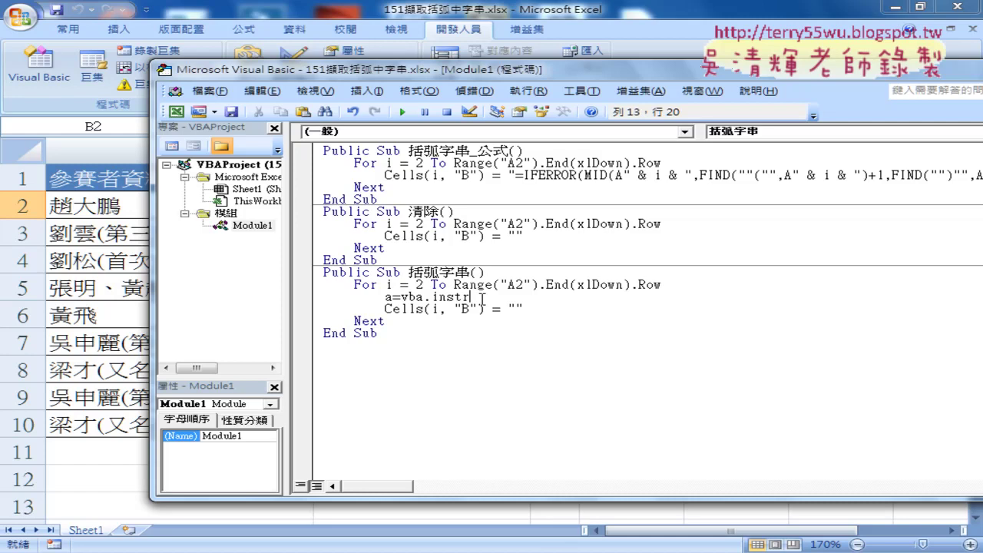
key("Left")
key("Left")
key("F1")
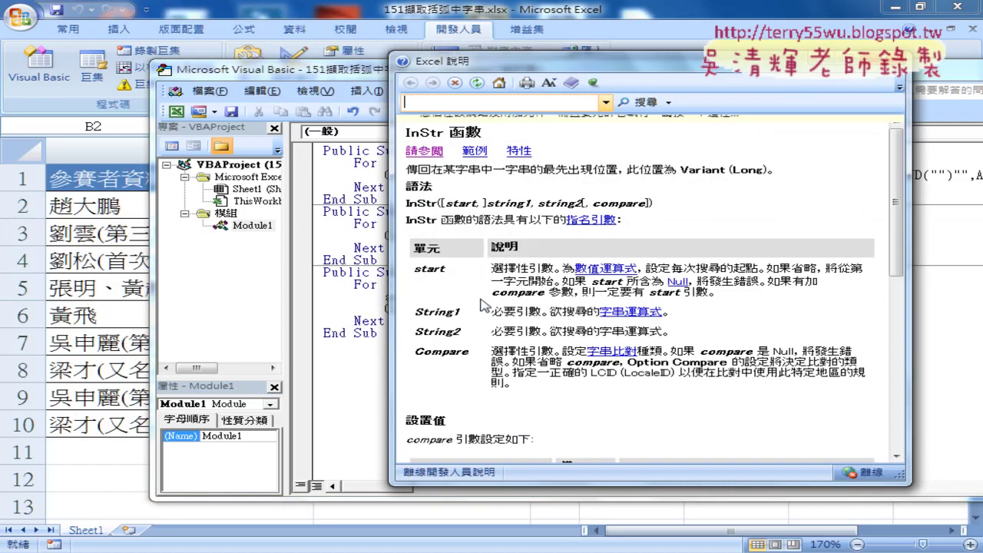
double_click(424, 299)
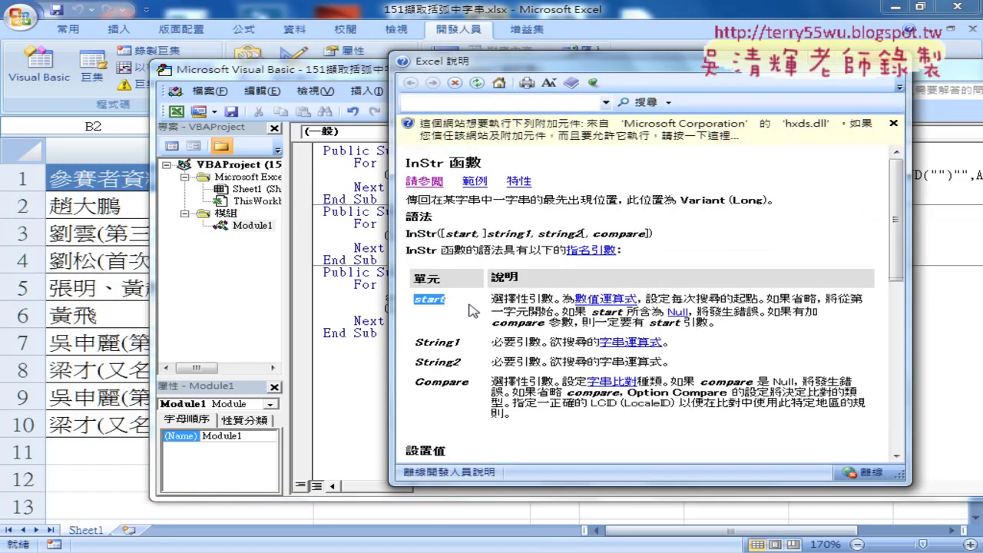
left_click_drag(493, 232, 443, 231)
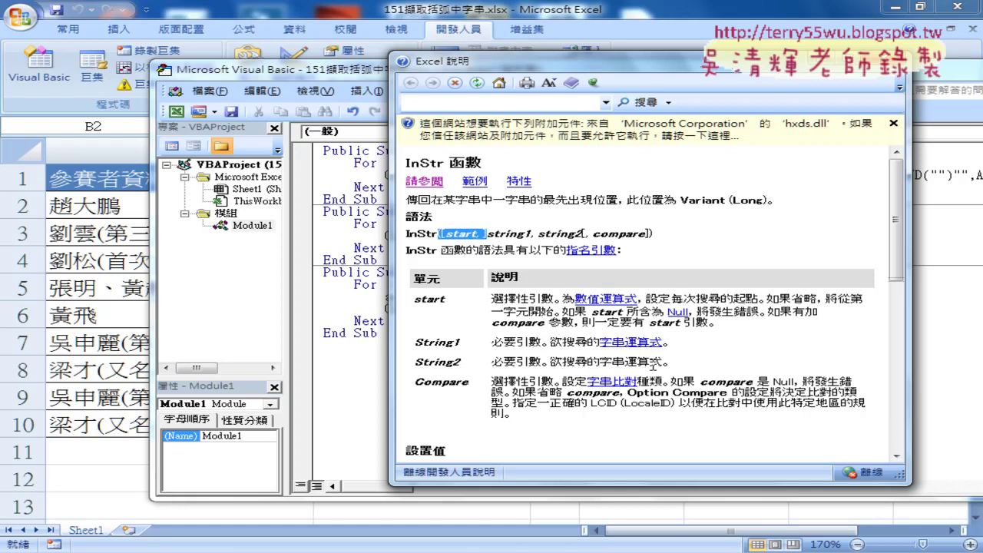
scroll(592, 358, "down", 1)
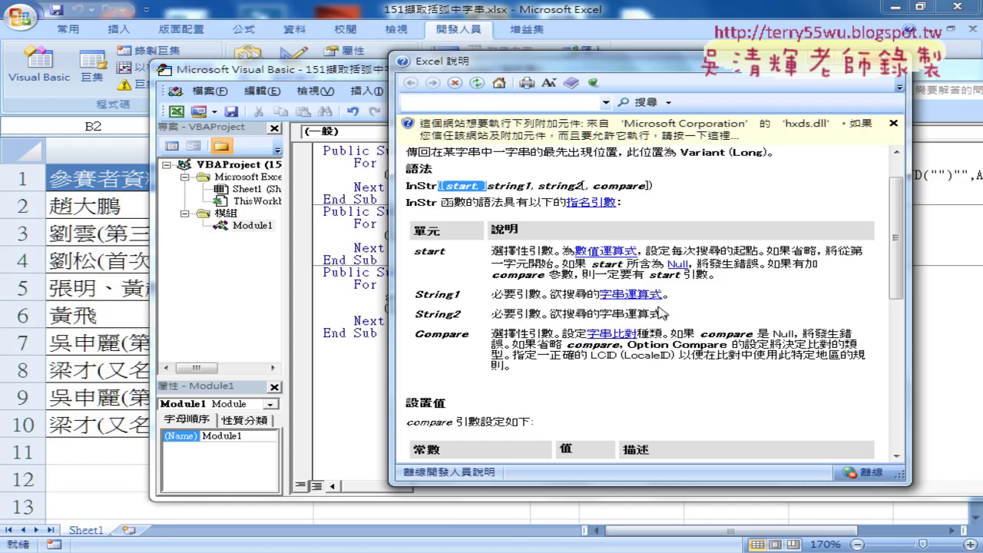
left_click(367, 300)
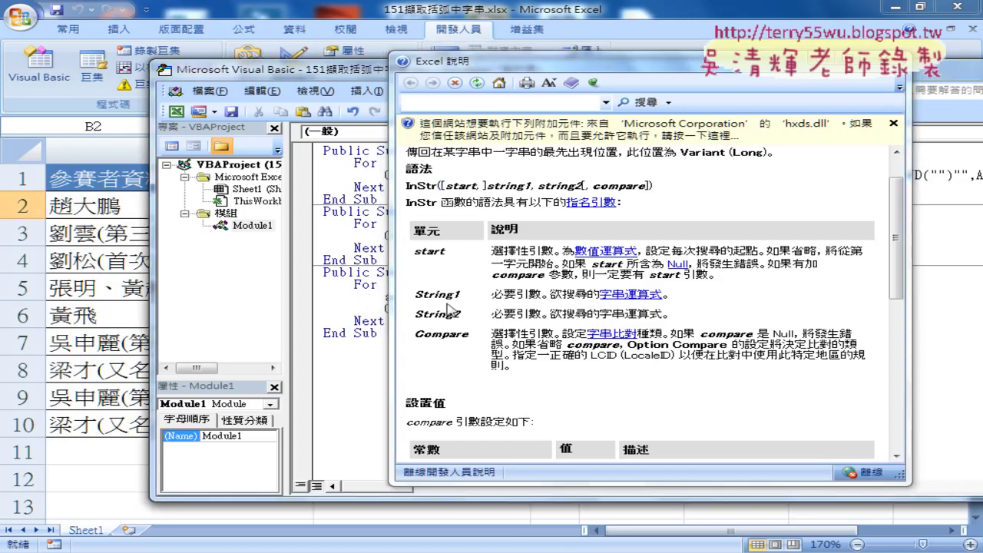
left_click(897, 61)
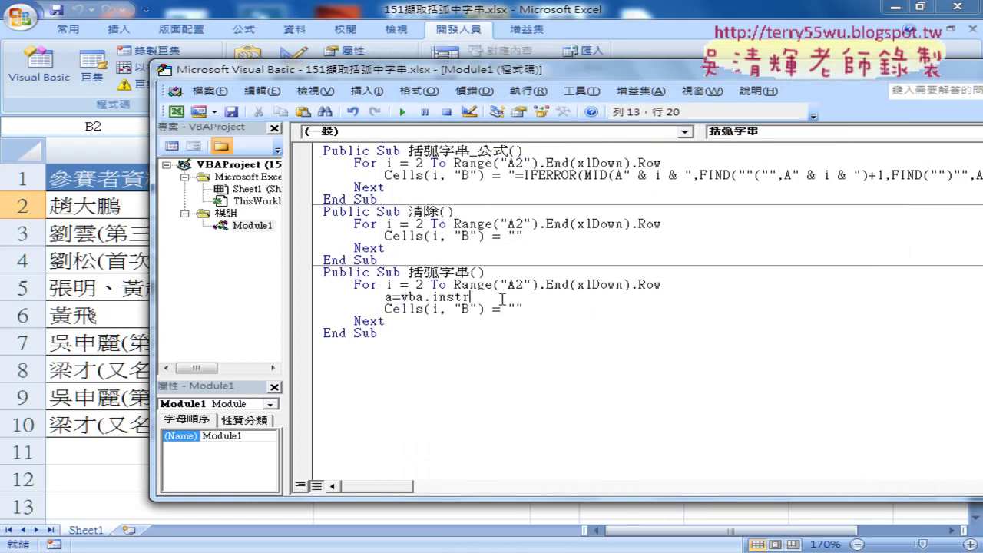
- Complete the line a = VBA.InStr(Cells(i, "A"), "(") and start a new line below
type("(")
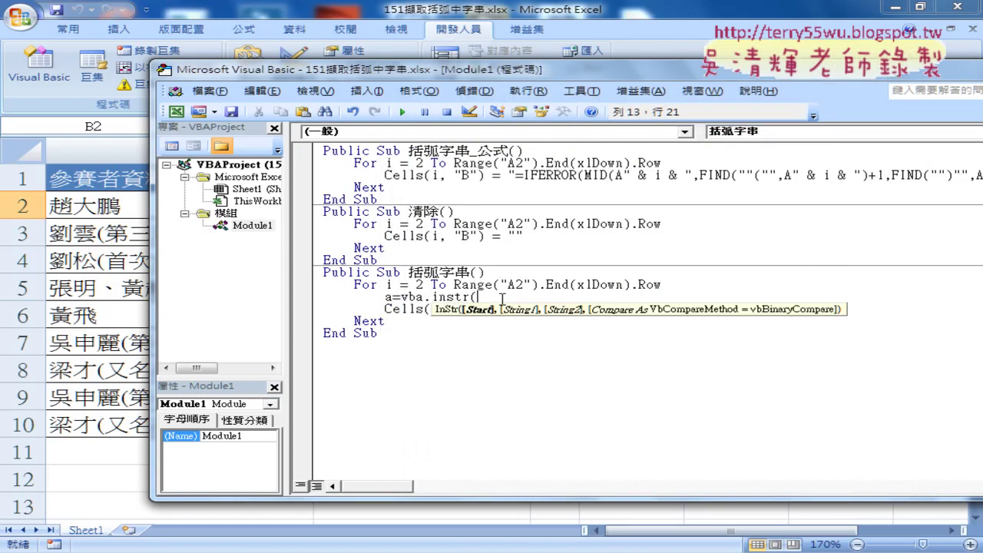
left_click_drag(436, 75, 601, 81)
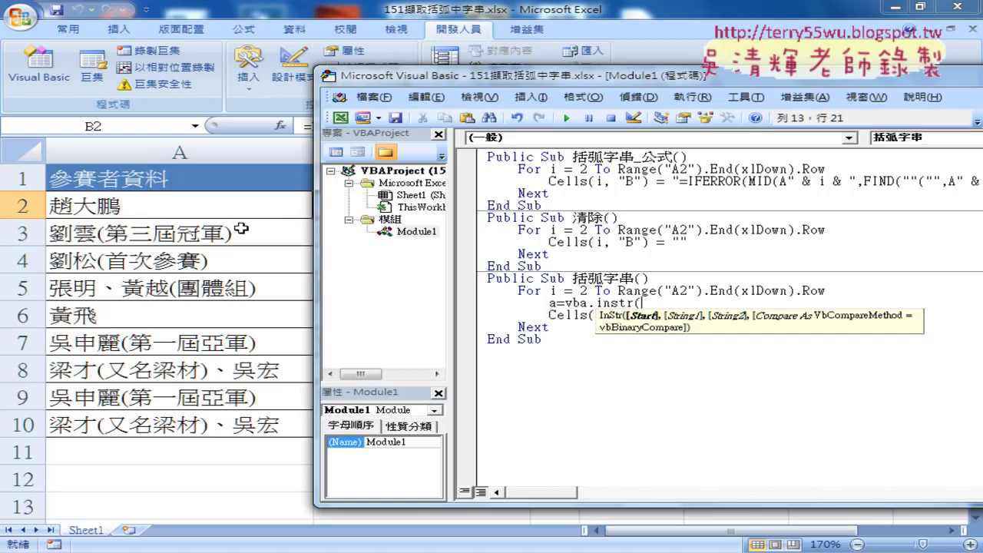
left_click(645, 324)
left_click(499, 338)
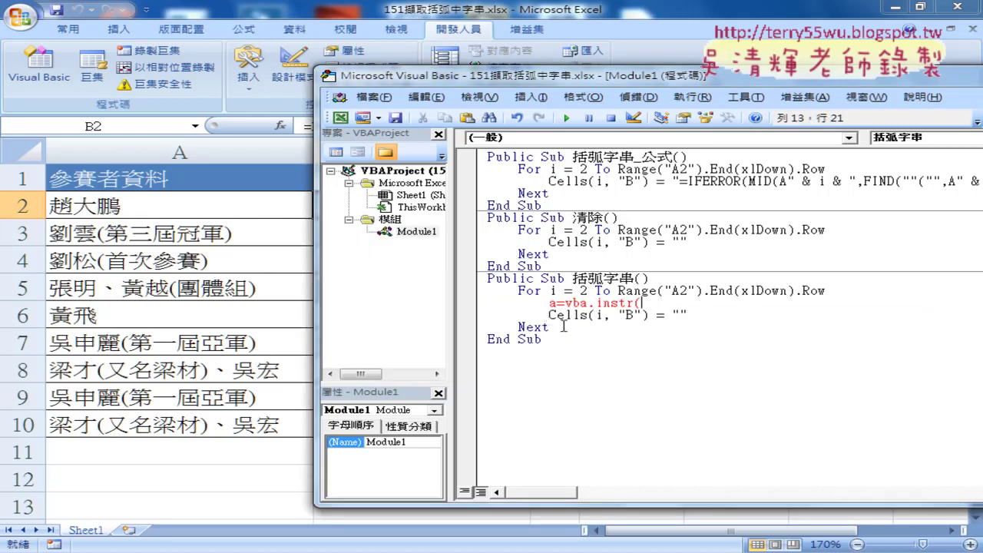
left_click_drag(548, 315, 651, 311)
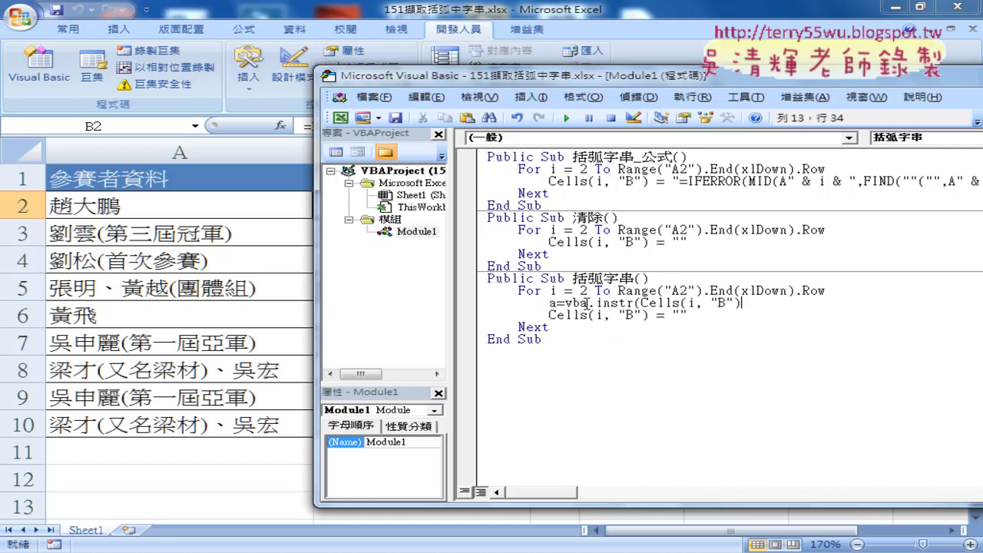
double_click(720, 304)
type("A")
left_click(742, 304)
type(",\"")
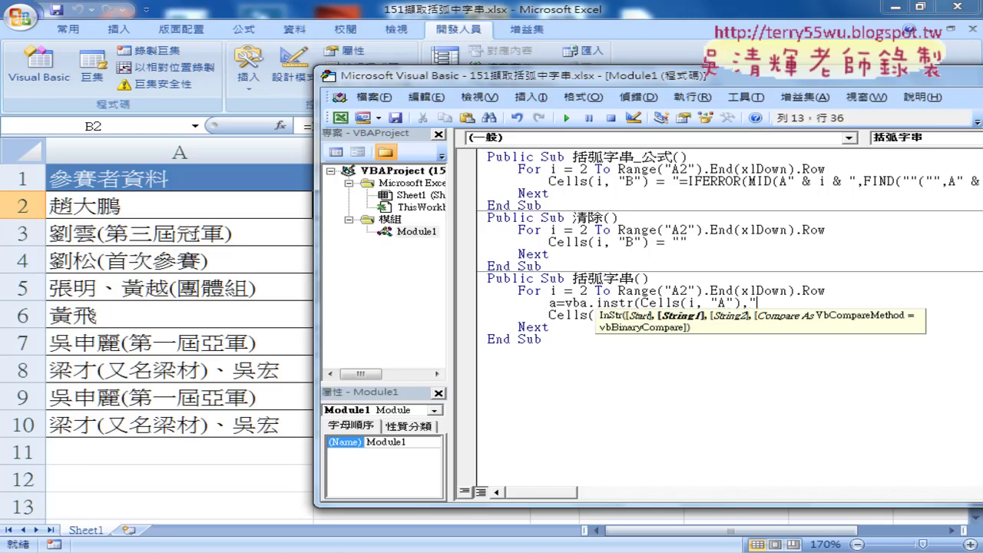
type("(")
type("\")")
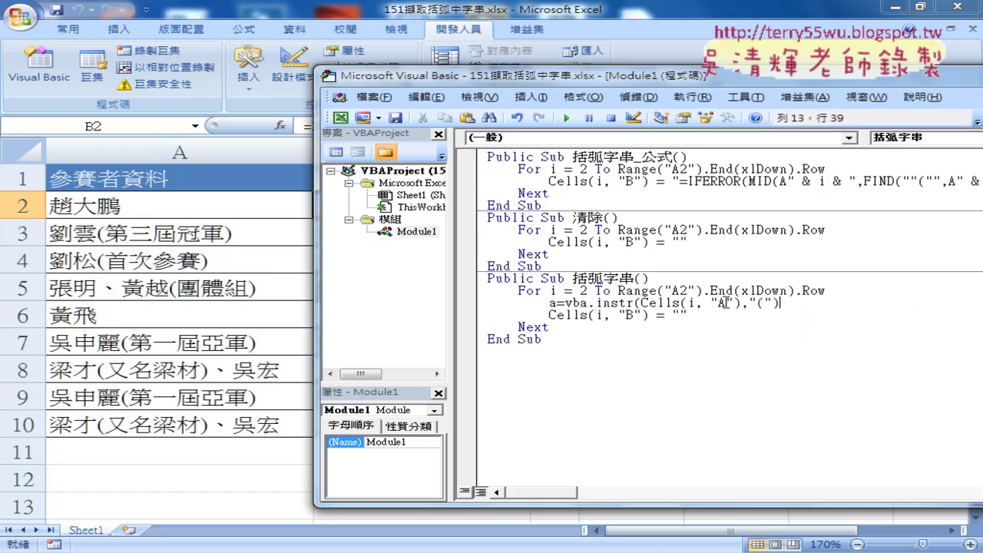
key("Return")
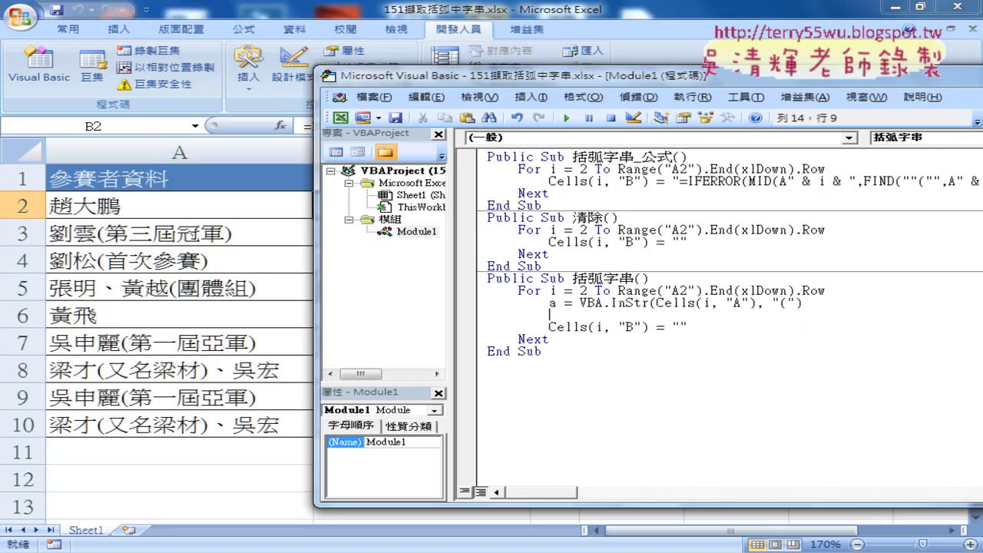
- Remove a stray b and select the finished a = InStr line
type("b")
key("BackSpace")
left_click_drag(549, 304, 808, 304)
- Duplicate the a line below as b = VBA.InStr(Cells(i, "A"), ")")
key("ctrl+c")
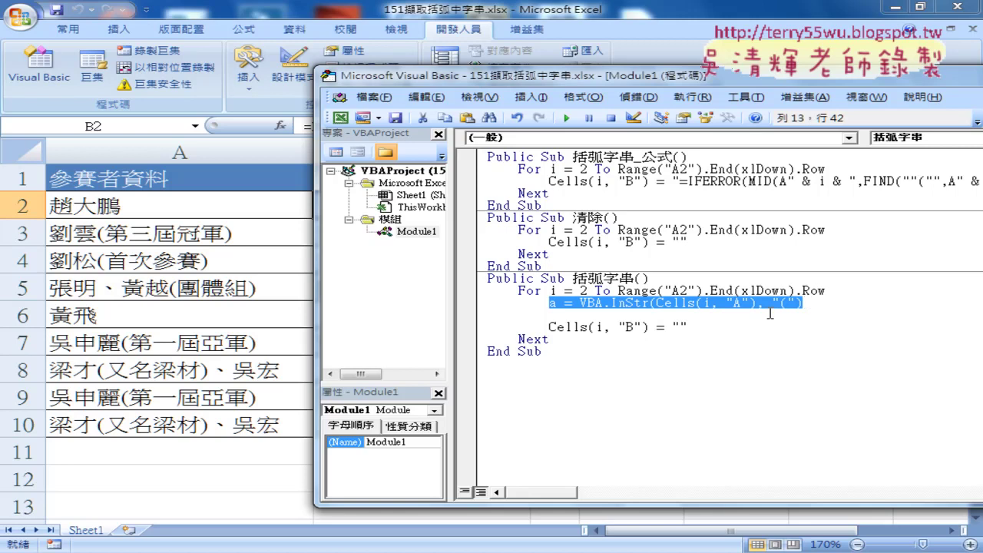
key("Down")
key("ctrl+v")
double_click(552, 315)
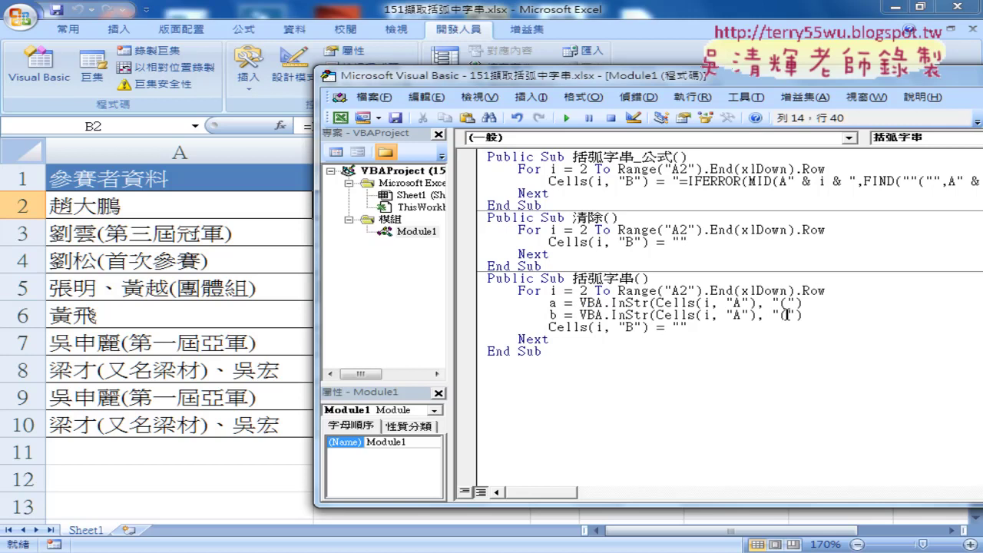
left_click_drag(789, 316, 780, 316)
type(")")
- Compare the a and b InStr lines, then replace the Cells line's "" with vba.mid(
left_click_drag(802, 303, 580, 303)
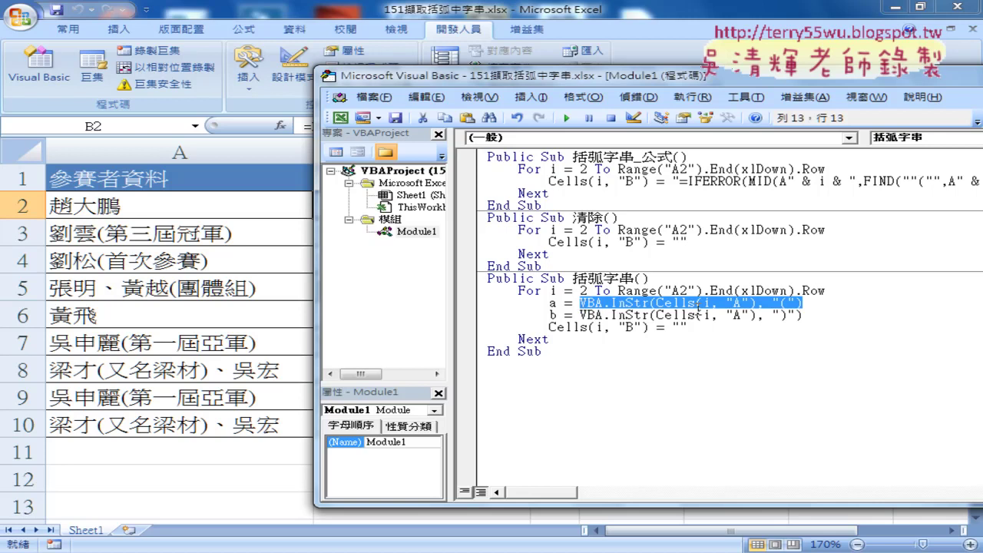
left_click(566, 308)
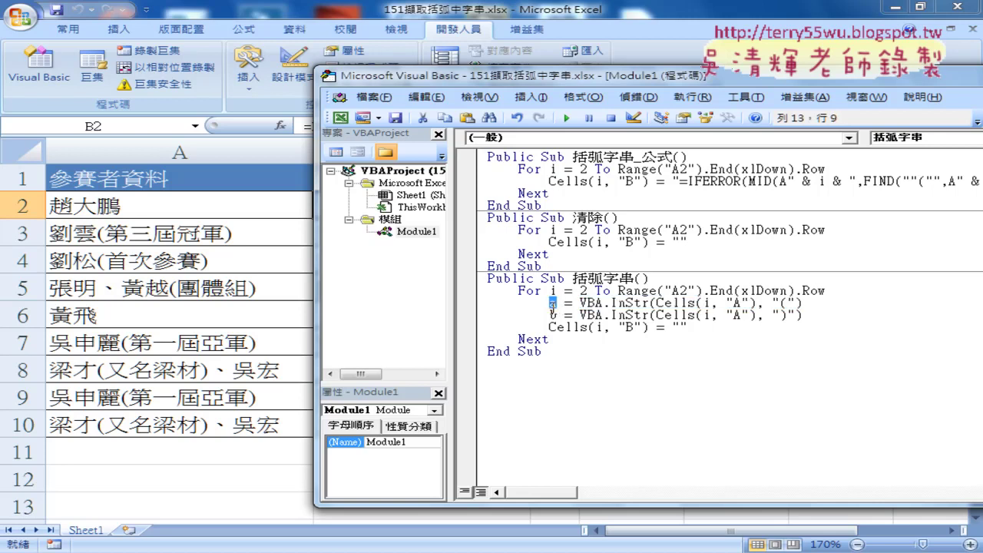
left_click_drag(805, 315, 553, 315)
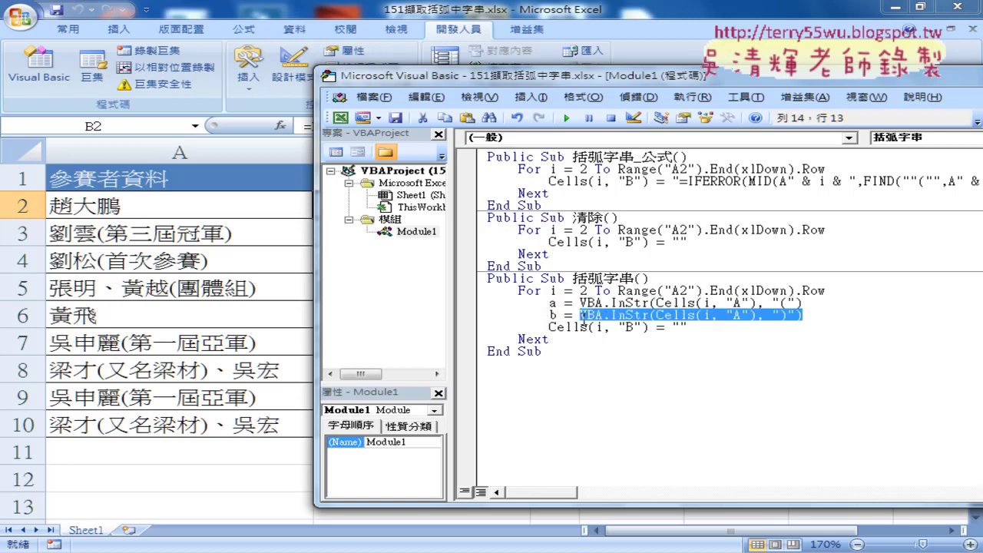
left_click(554, 314)
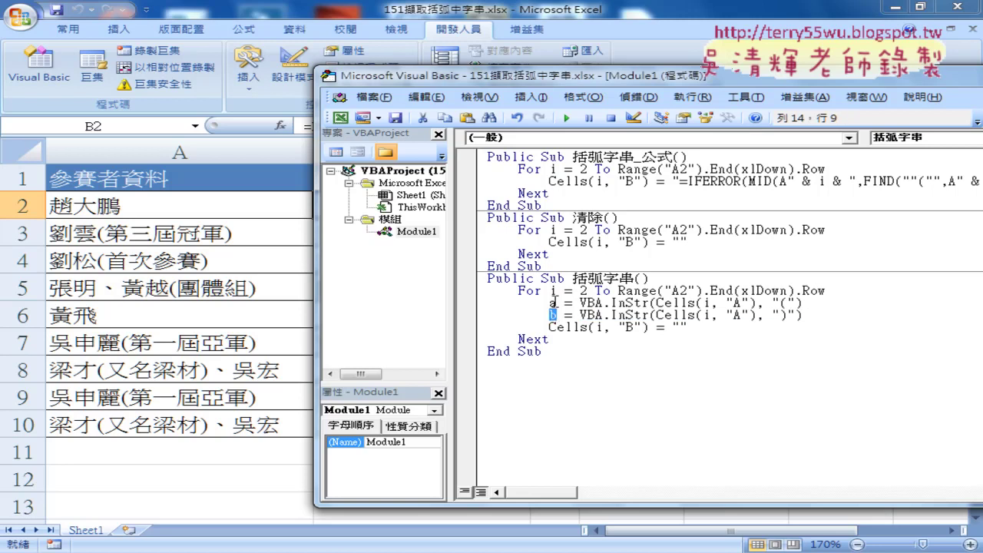
left_click(552, 305)
left_click_drag(689, 327, 673, 327)
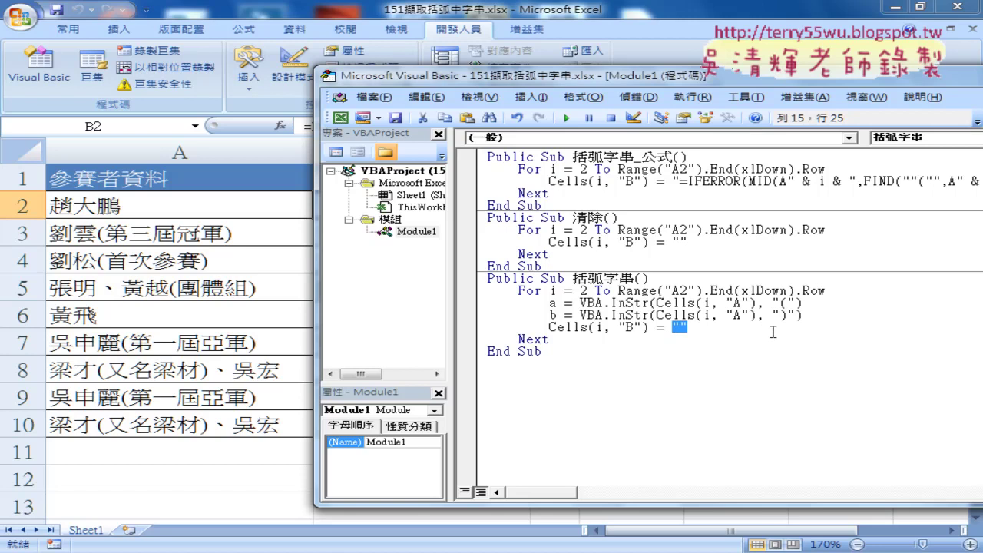
type("vba")
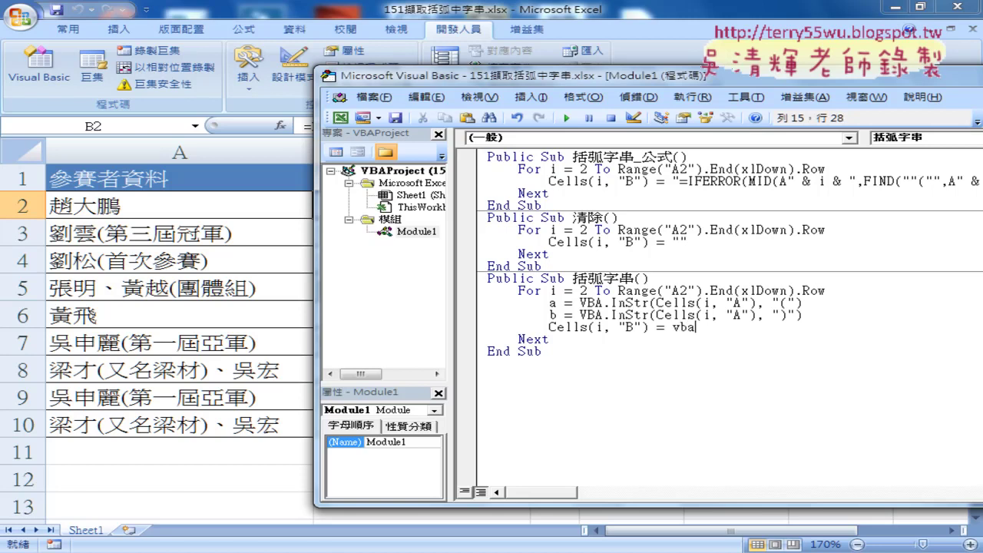
type(".mi")
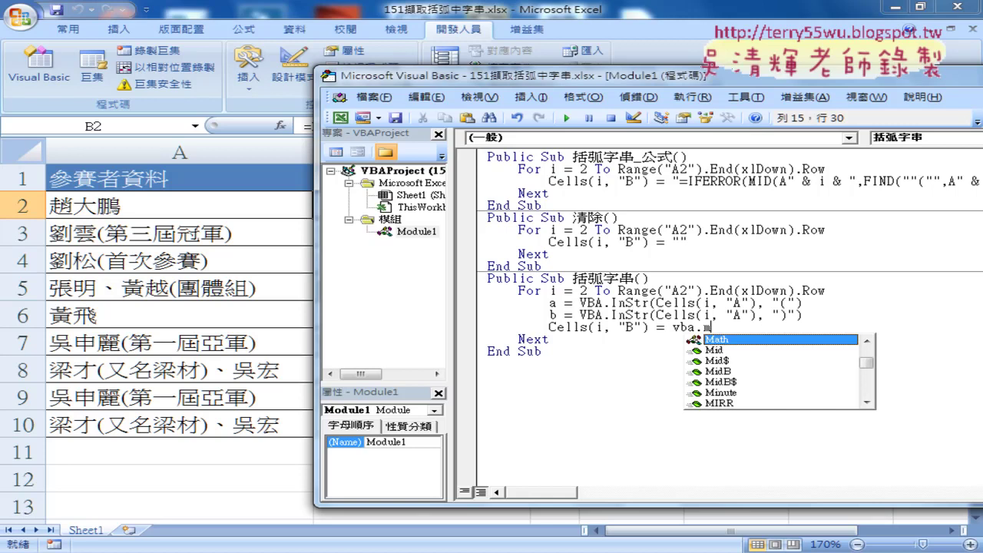
type("d")
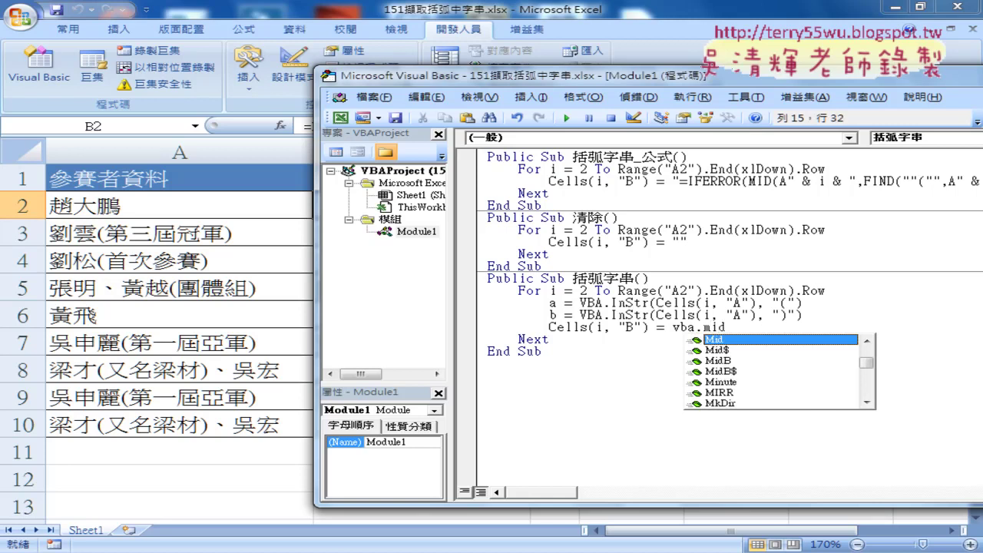
type("(")
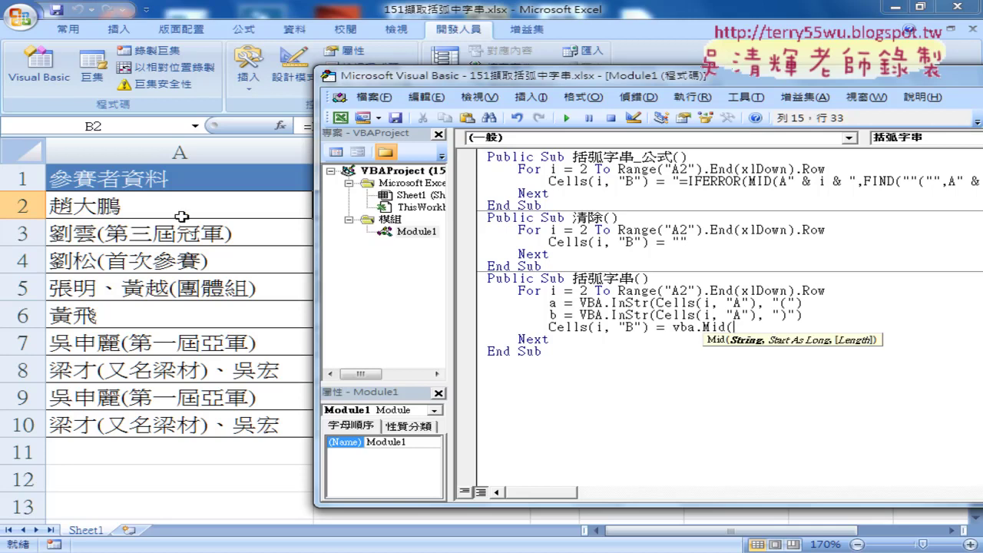
- Copy Cells(i, "B") into the Mid call, change it to column A, and add arguments a + 1, b - a - 1
left_click_drag(649, 329, 549, 329)
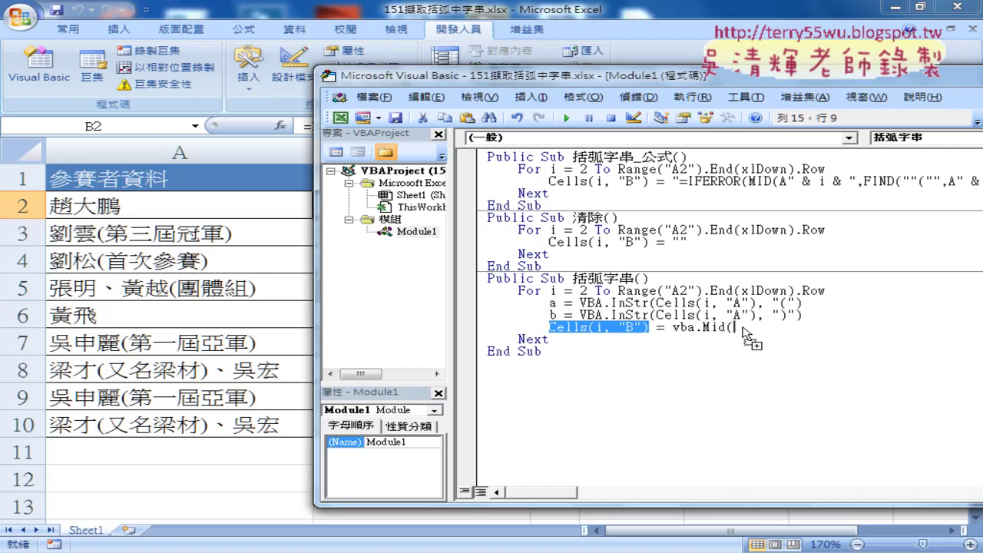
left_click_drag(648, 328, 734, 329)
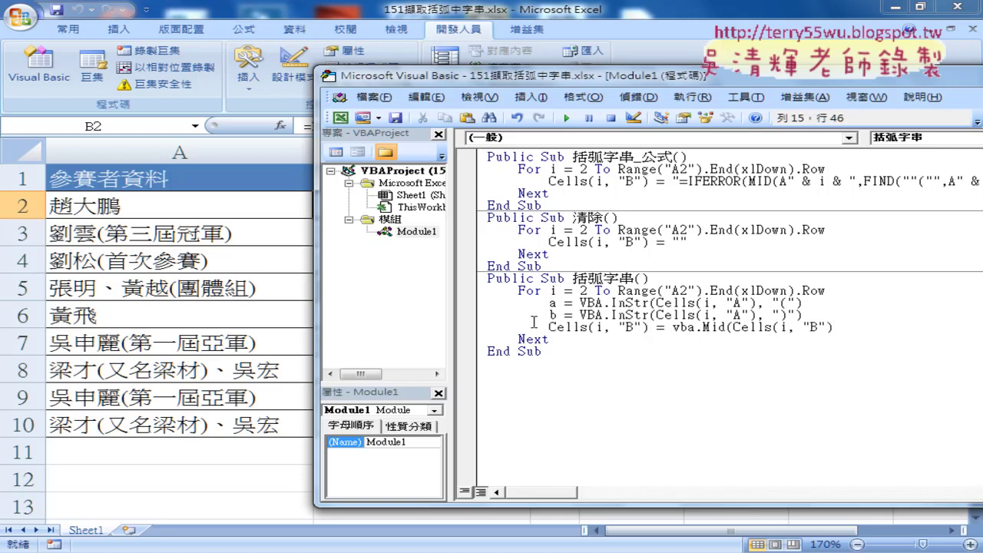
double_click(815, 328)
type("A")
left_click(845, 328)
type(",")
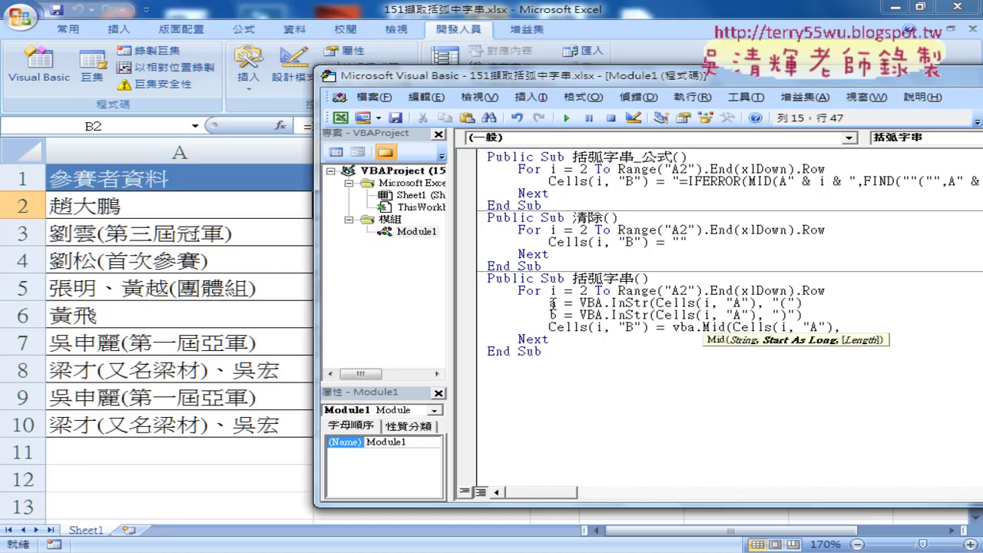
type("a")
type("+1")
type(",")
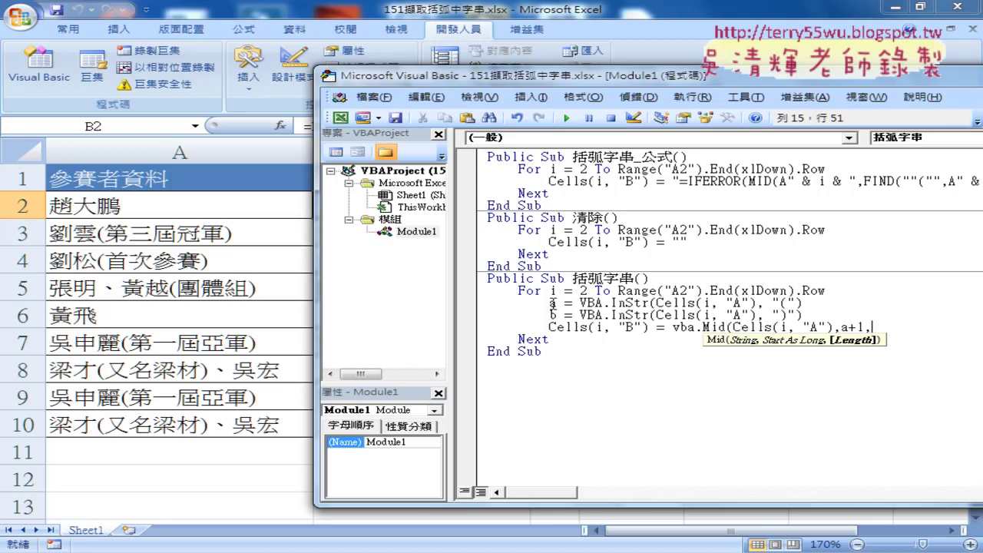
type("b-")
type("a")
type("-1")
type(")")
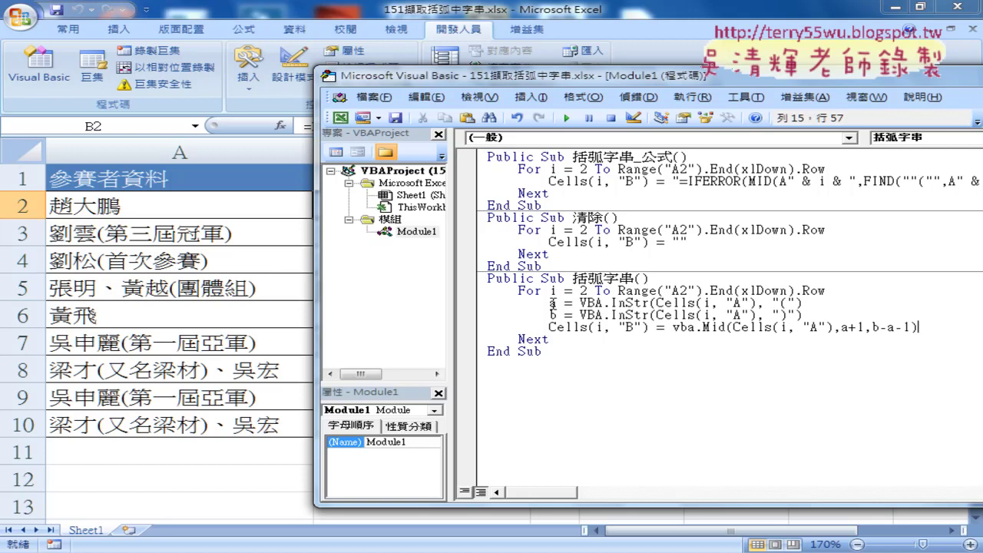
left_click(638, 393)
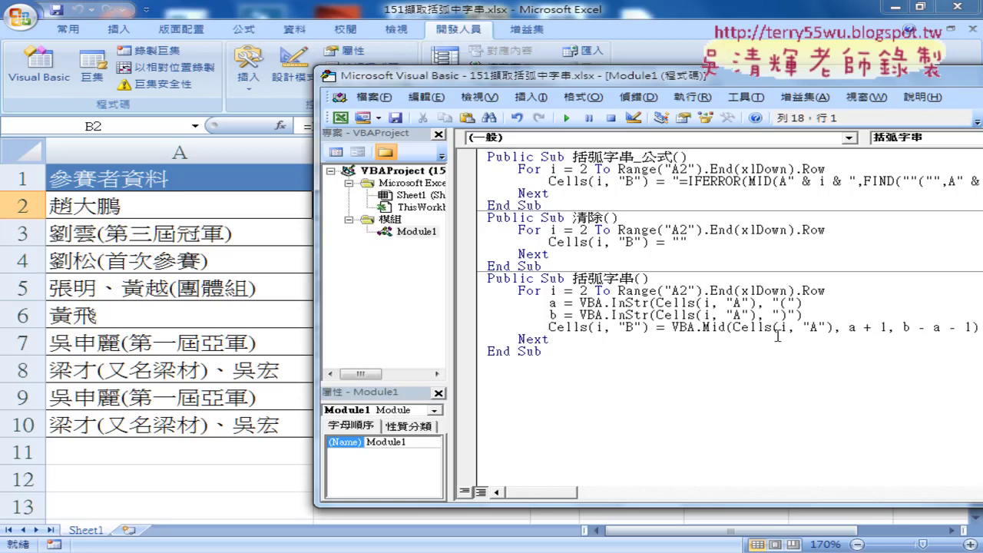
- Highlight the a and b InStr lines and show column B results beside the code, marking the "("
left_click_drag(802, 314, 476, 309)
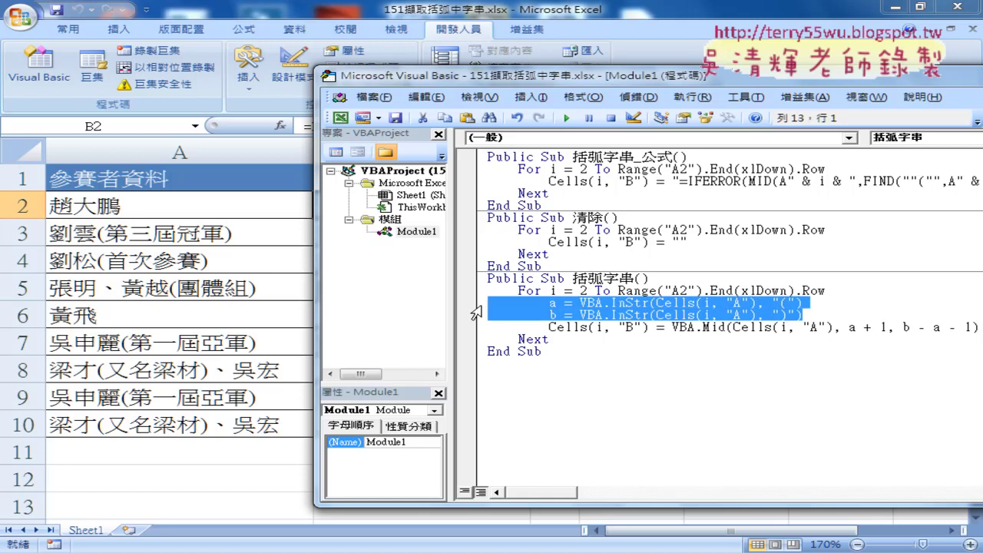
left_click_drag(574, 80, 672, 80)
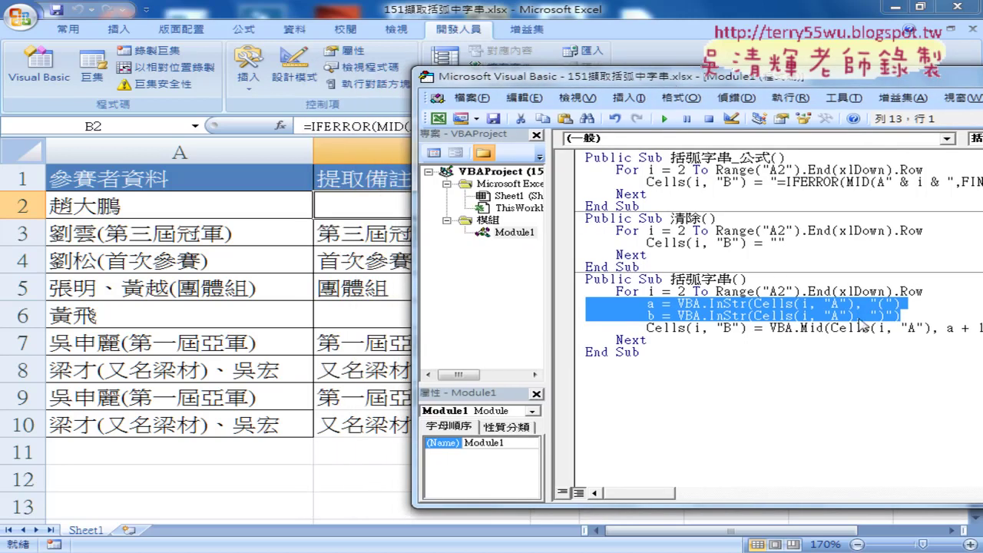
left_click(883, 305)
left_click_drag(886, 304, 880, 305)
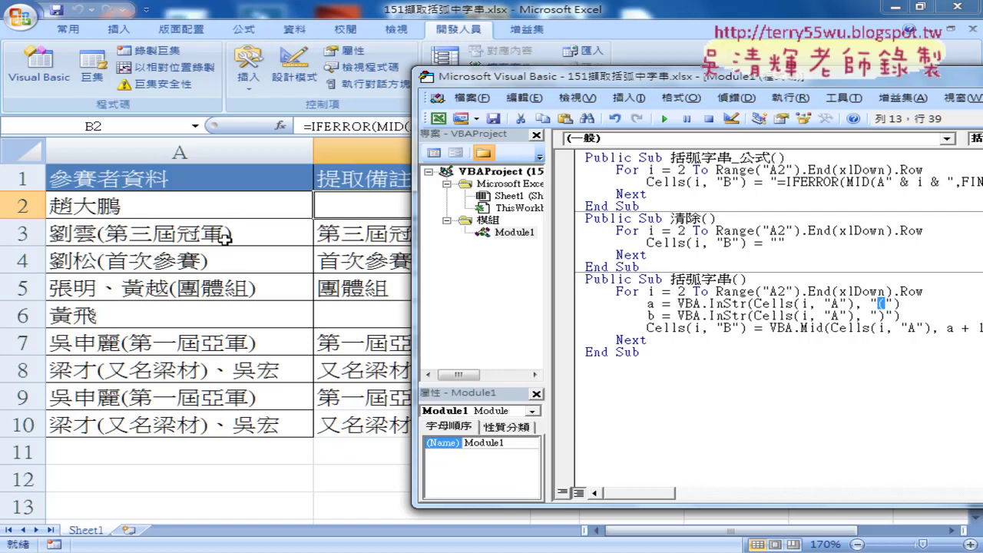
left_click_drag(220, 256, 234, 253)
- Move the code back over the sheet and highlight the Mid arguments Cells(i, "A") and b - a - 1
mouse_move(68, 222)
left_mouse_down()
mouse_move(86, 195)
mouse_move(158, 206)
left_mouse_up()
left_click_drag(158, 152, 153, 188)
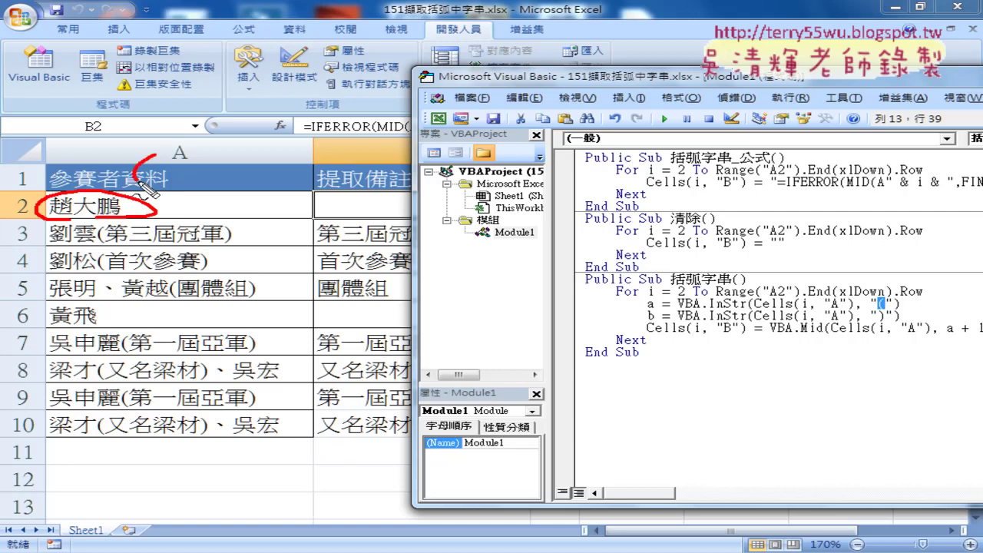
left_click_drag(244, 160, 231, 188)
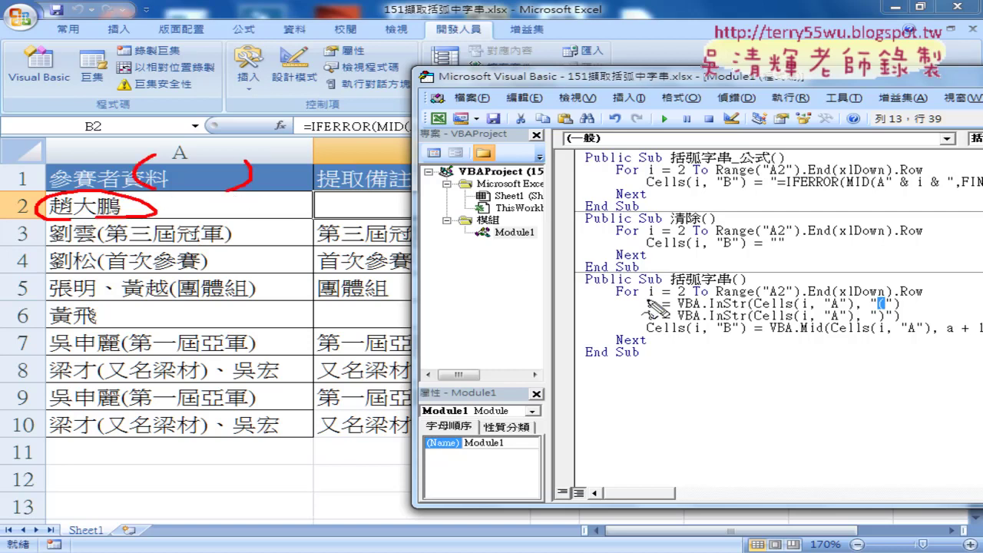
left_click_drag(645, 299, 643, 305)
left_click_drag(645, 310, 639, 314)
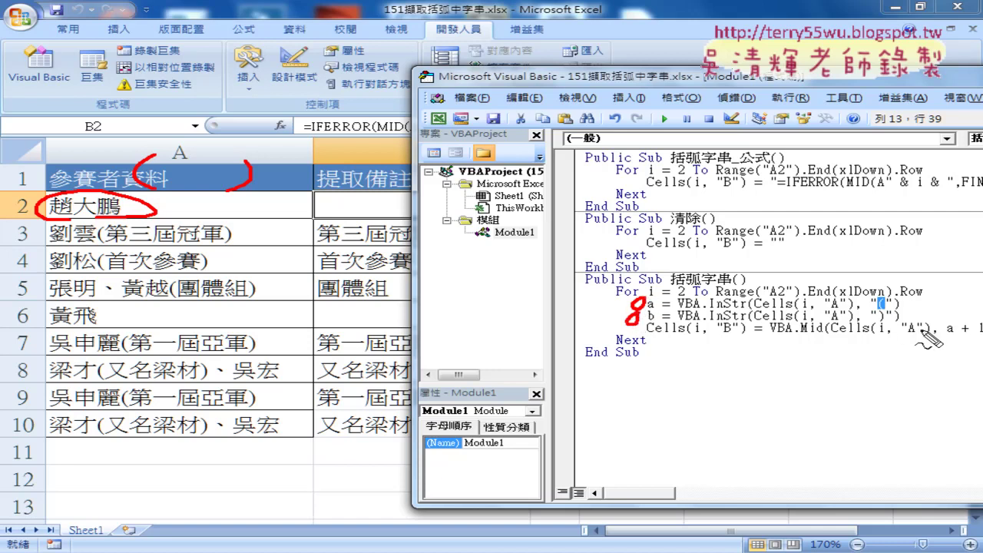
key("Escape")
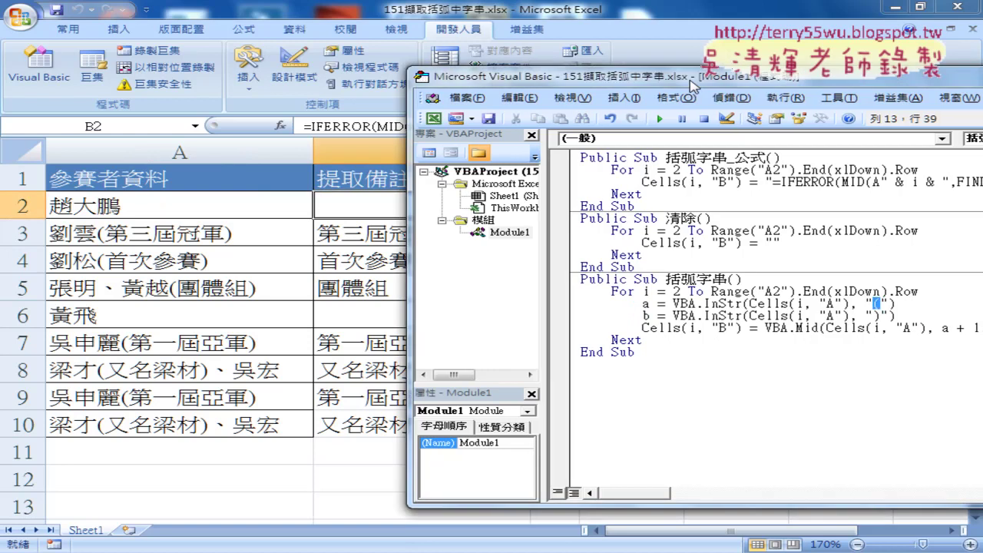
left_click_drag(703, 77, 534, 64)
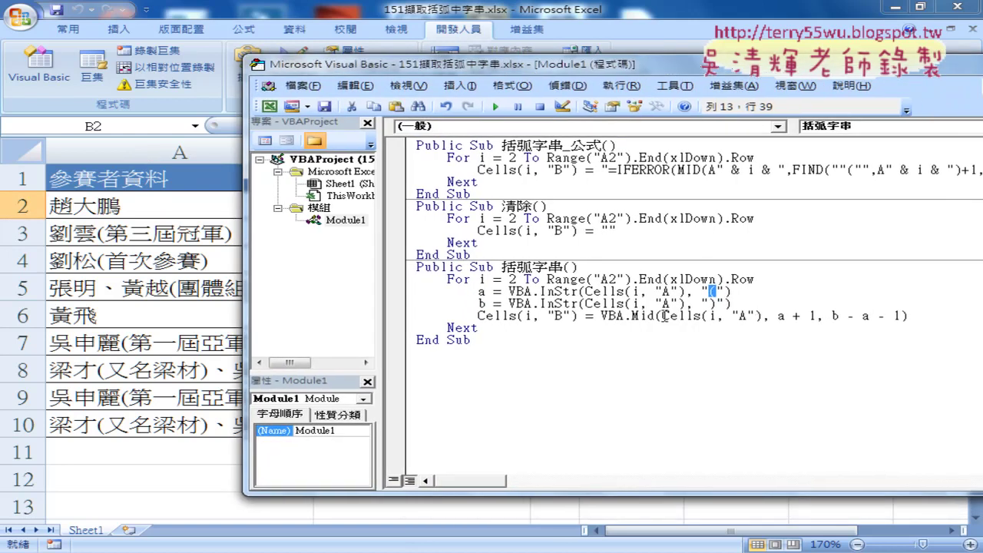
left_click_drag(662, 316, 763, 315)
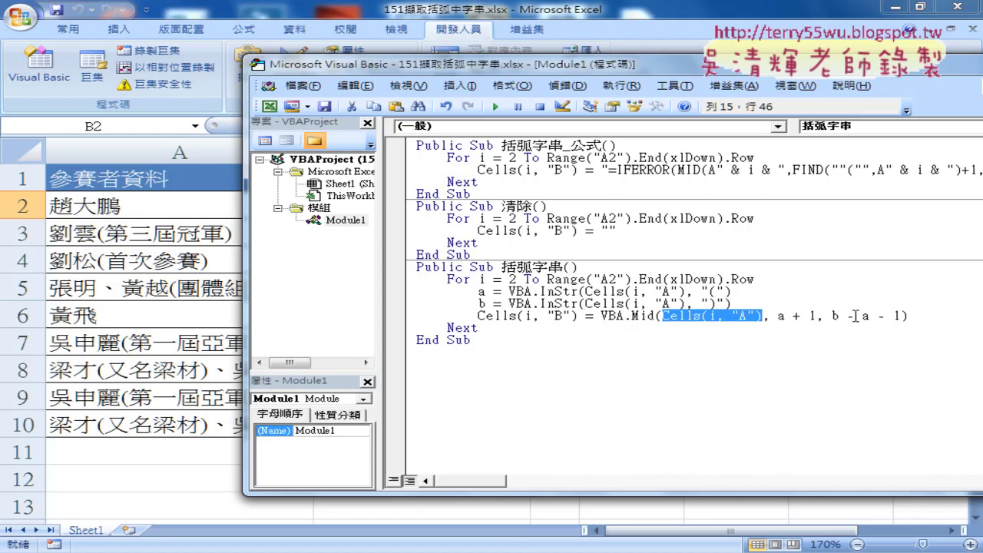
left_click_drag(900, 316, 833, 316)
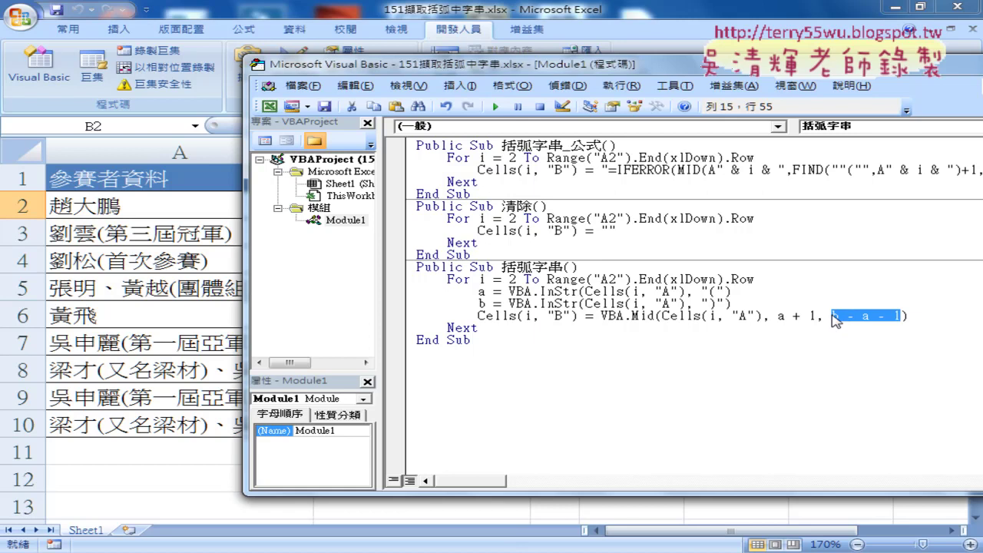
left_click(639, 304)
- Run 清除 to empty column B, then run 括弧字串, which halts with run-time error 5
left_click_drag(620, 66, 807, 69)
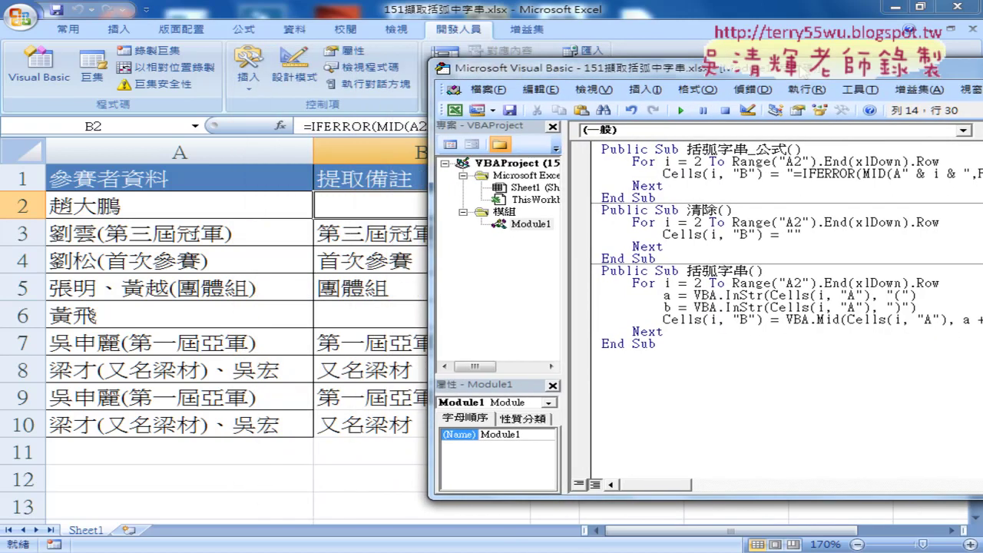
left_click(696, 233)
left_click(681, 109)
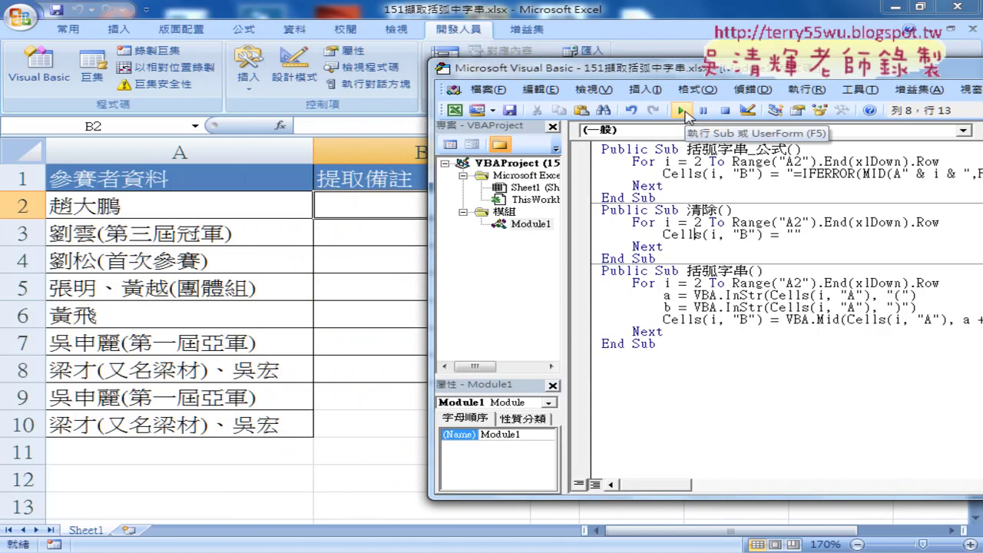
left_click(676, 294)
left_click(682, 111)
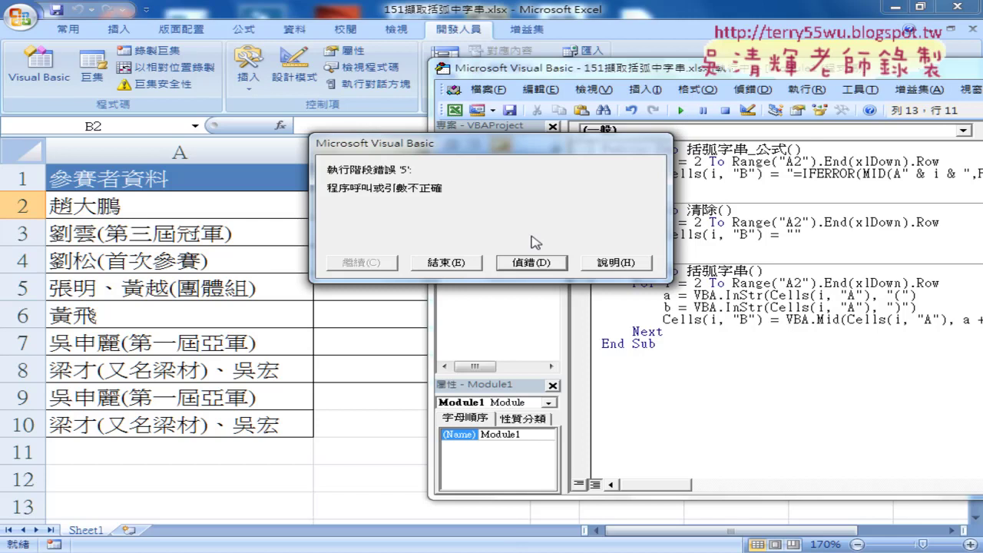
- Debug to the failing Mid line, check a = 0 and b - a - 1, then add a blank line after the b line
left_click(532, 263)
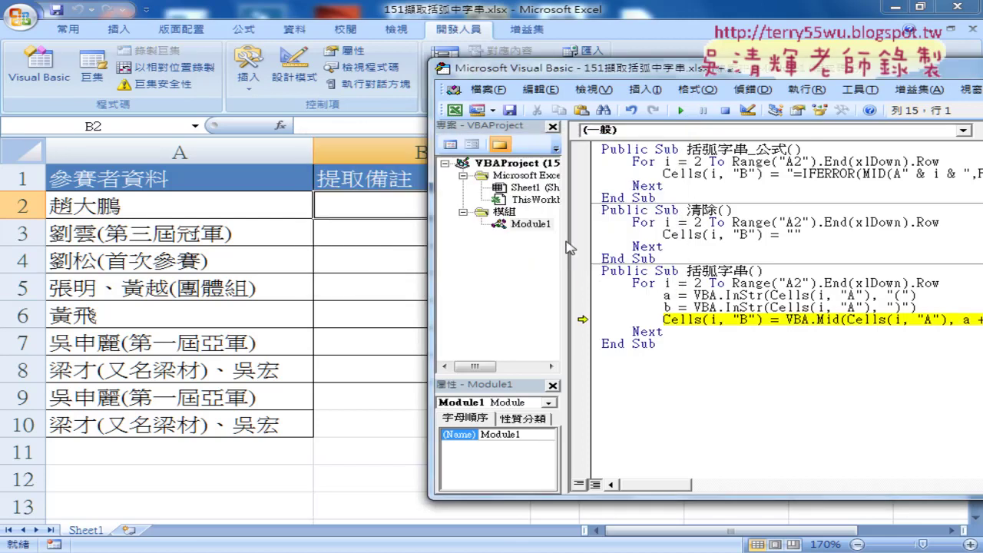
left_click_drag(674, 77, 500, 71)
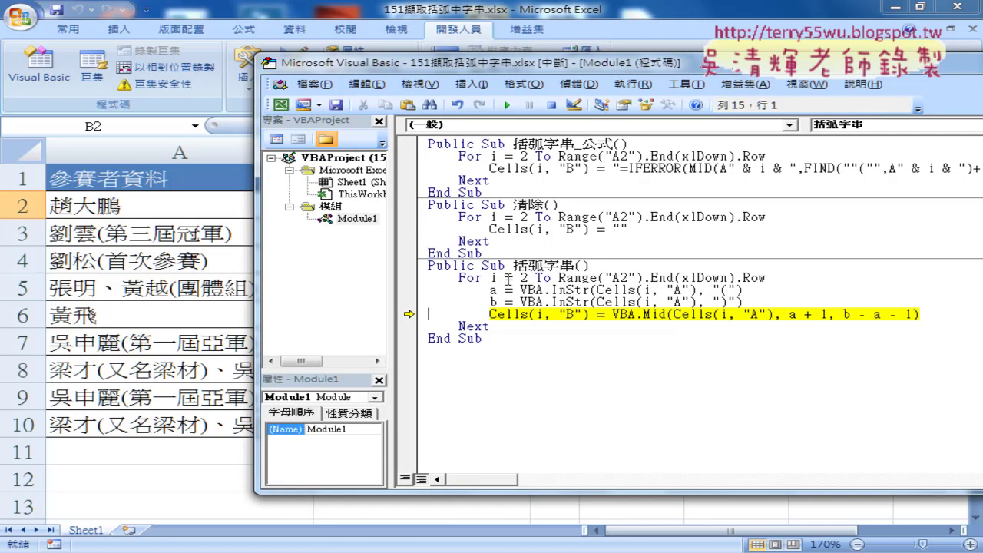
mouse_move(492, 290)
left_click_drag(843, 315, 910, 318)
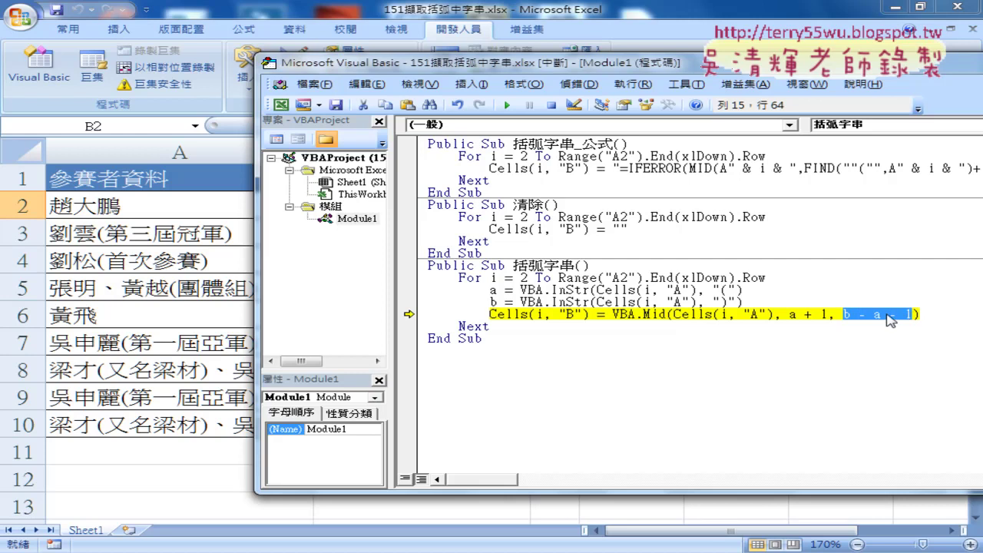
mouse_move(891, 320)
left_click(758, 303)
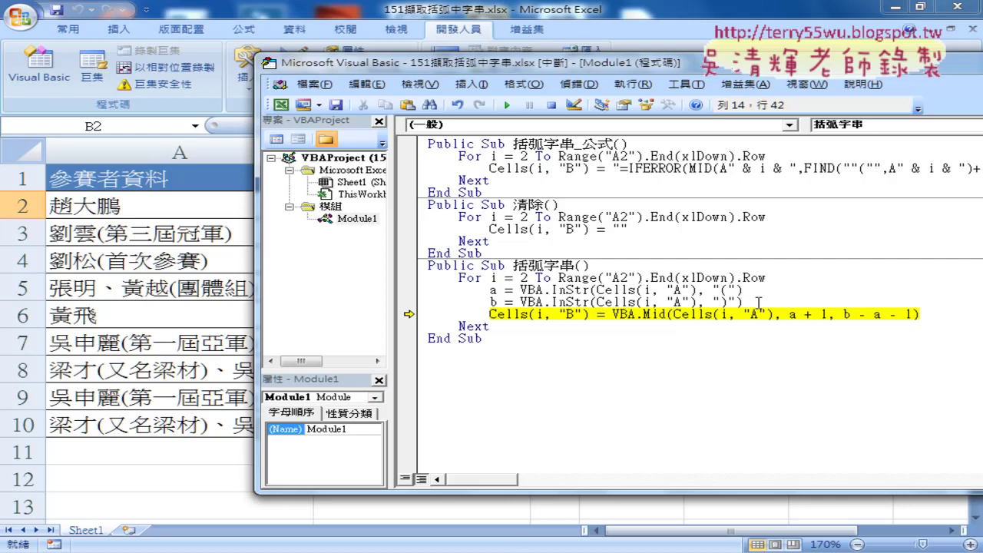
key("Return")
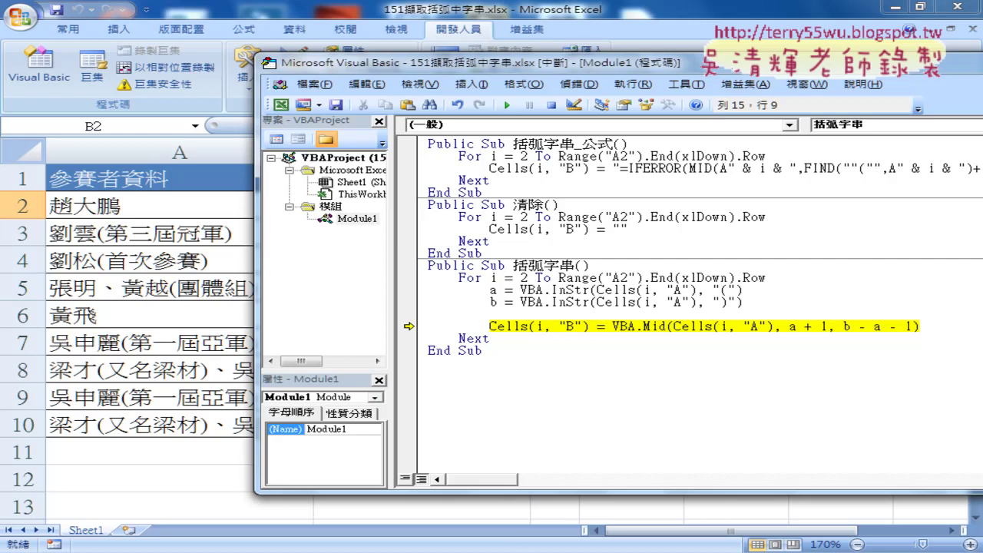
- Write an If a <> 0 Then line above the VBA.Mid assignment
type("i")
type("f")
type("a")
type("=0")
key("Left")
key("Left")
key("Delete")
type("<>")
key("shift+Left")
key("shift+Left")
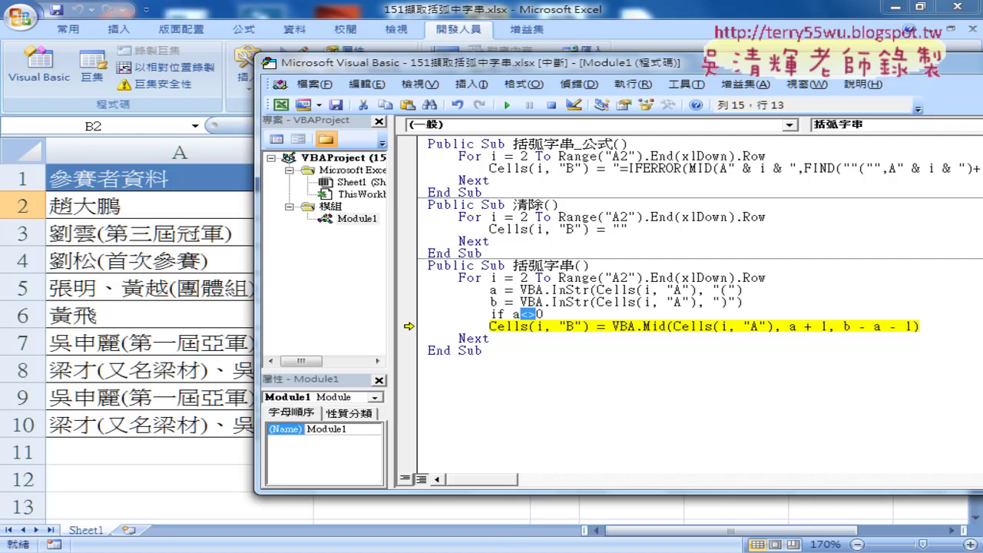
left_click(544, 314)
type("the")
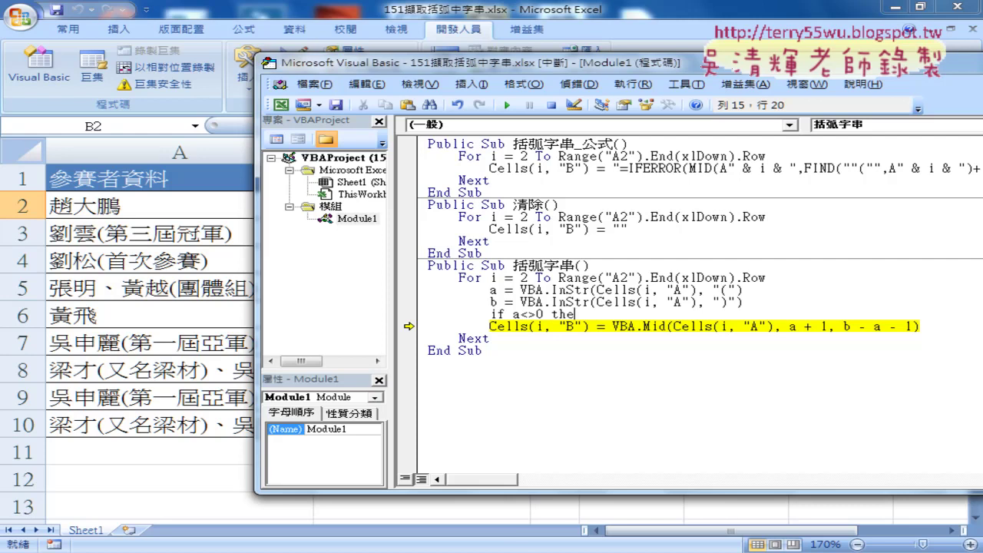
type("n")
key("Down")
- Add End If after the Mid statement and indent the Mid line inside the block
key("End")
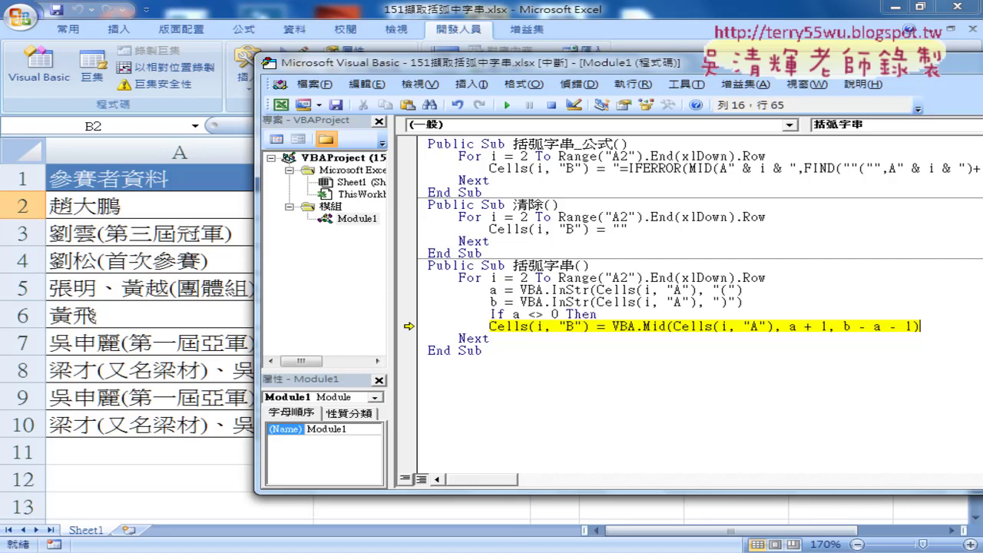
key("Return")
type("e")
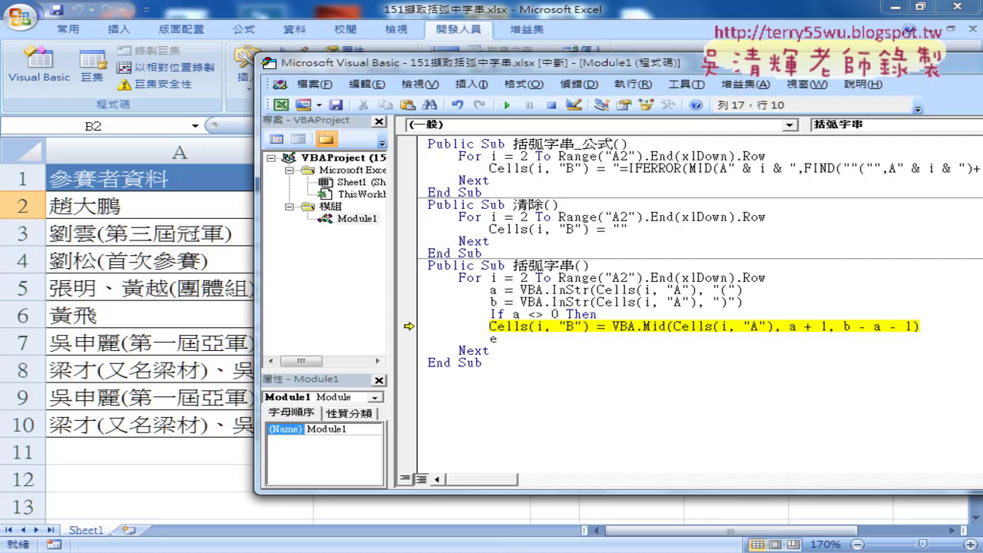
type("nd")
type(" if")
key("Up")
left_click(490, 326)
key("Tab")
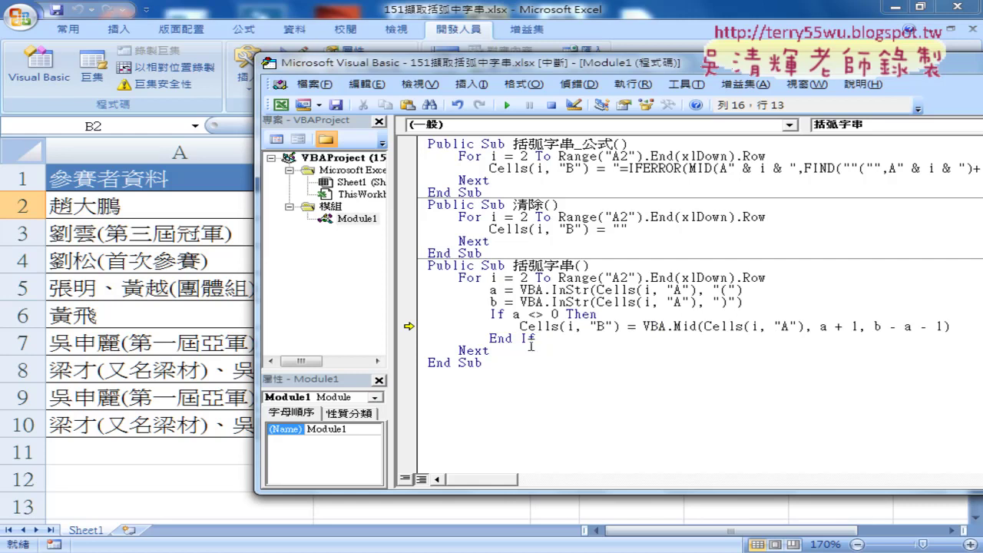
left_click_drag(408, 327, 409, 315)
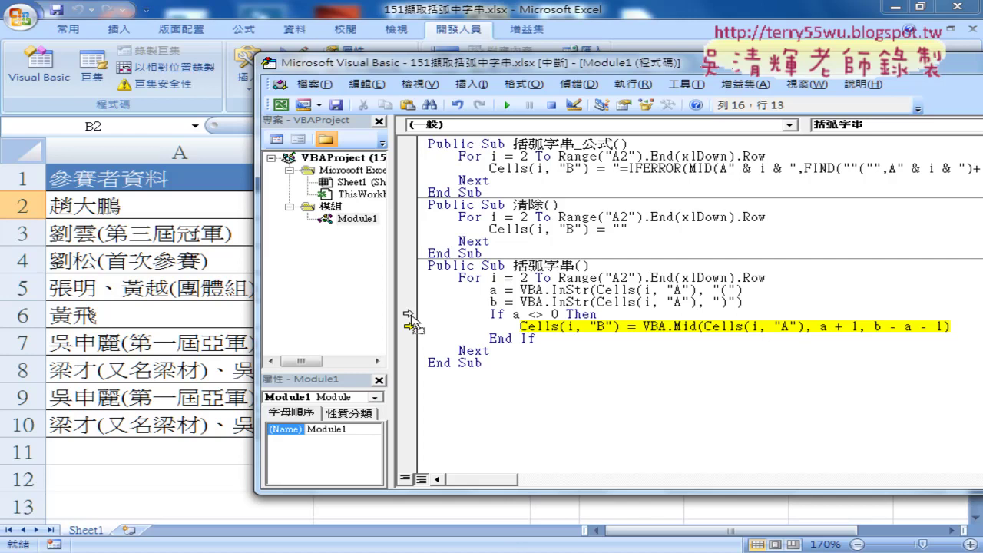
- Move execution back to If a <> 0 Then and step to End If, skipping row 2's write
left_click_drag(410, 316, 408, 314)
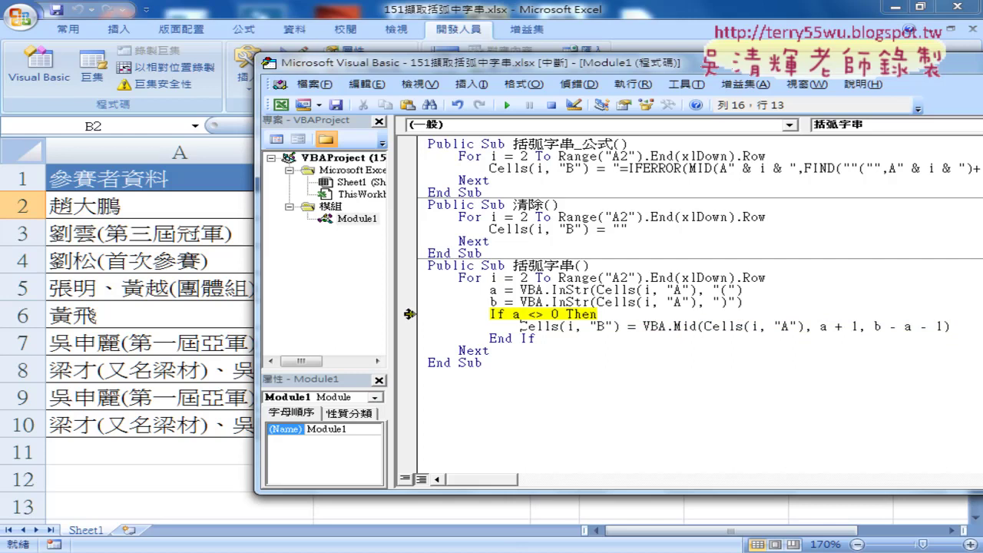
mouse_move(516, 316)
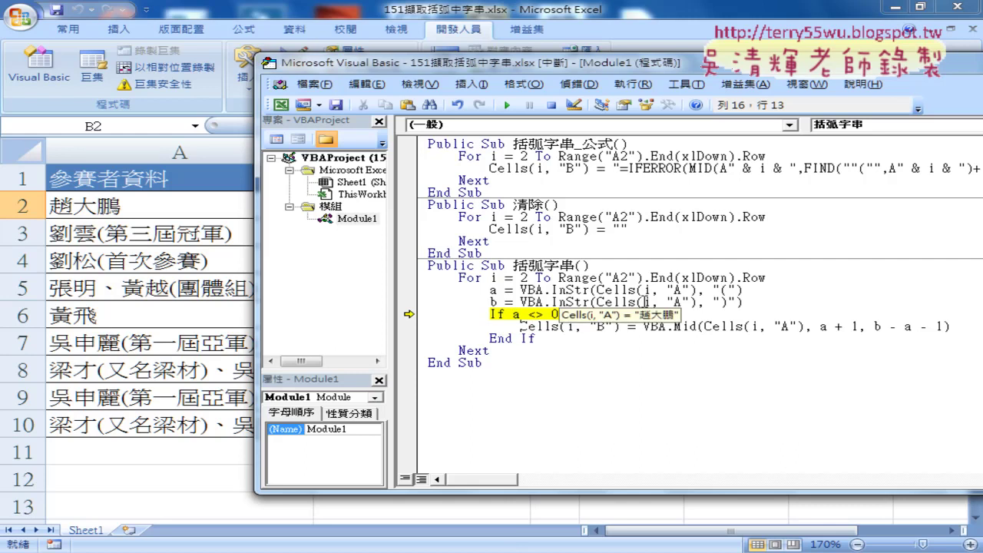
key("F8")
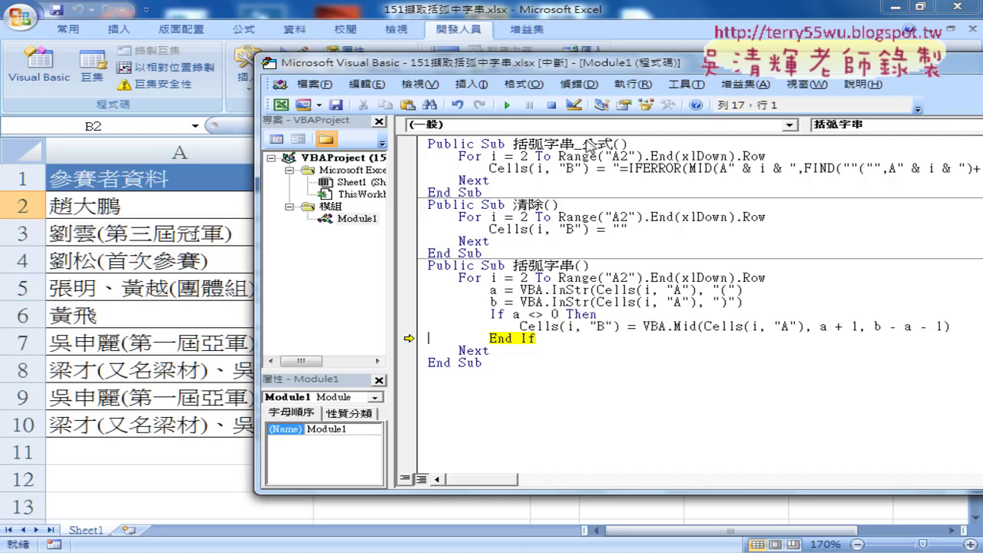
mouse_move(553, 68)
left_mouse_down()
mouse_move(744, 78)
mouse_move(730, 60)
left_mouse_up()
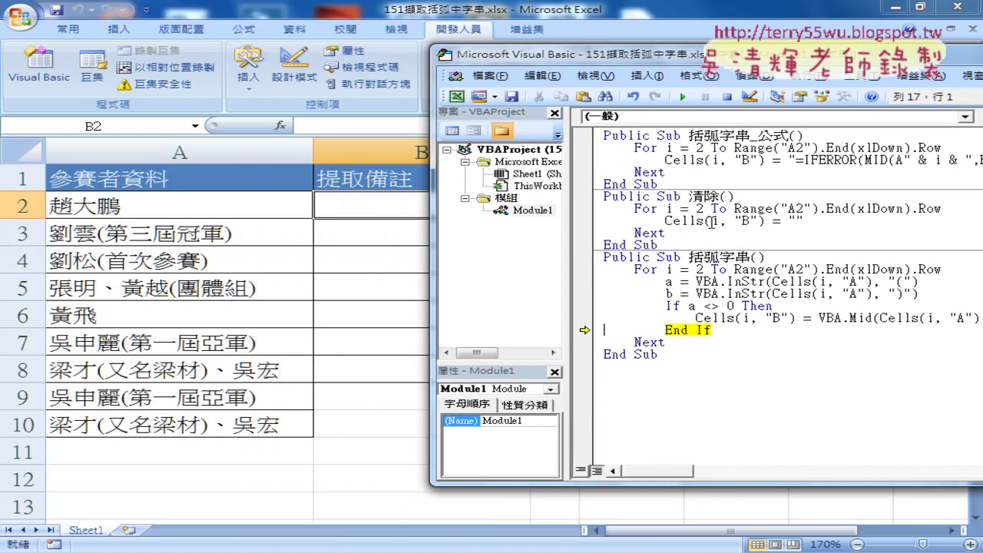
- Step through row 3's parenthesis searches and If check, writing 第三屆冠軍 into B3
key("F8")
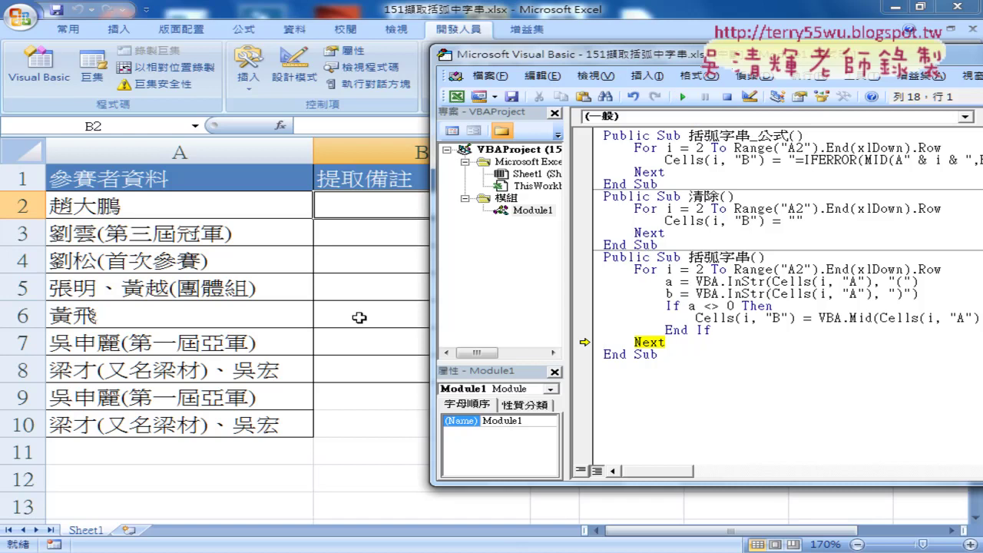
key("F8")
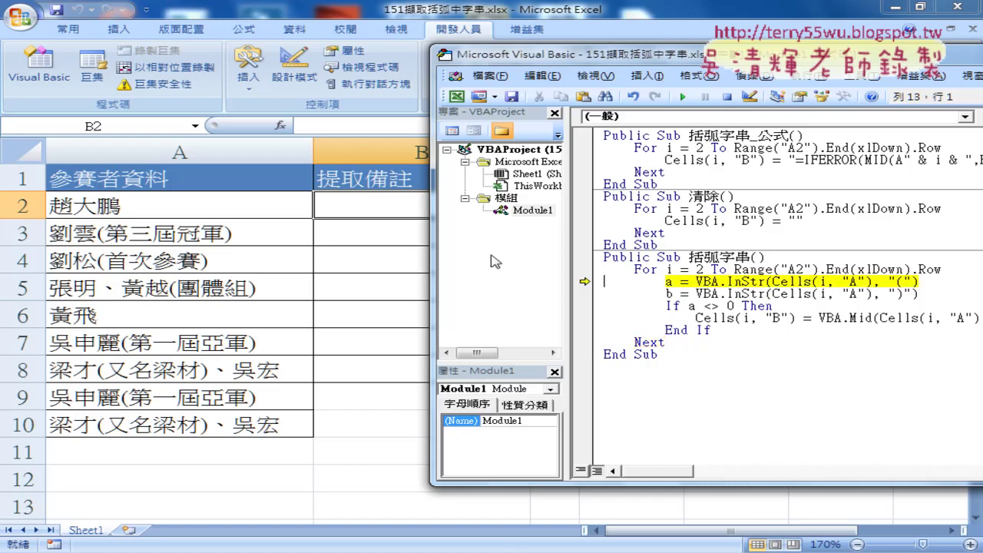
key("F8")
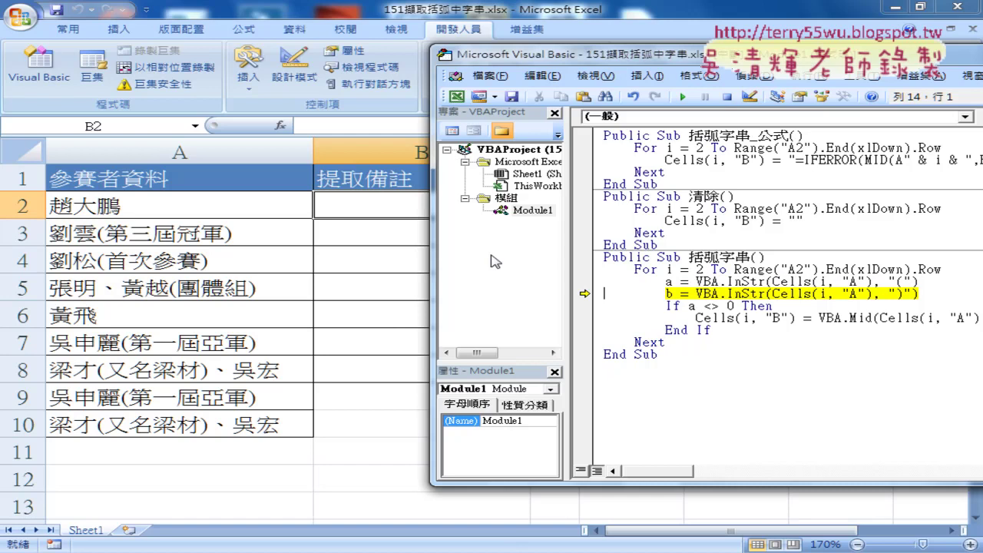
mouse_move(668, 281)
key("F8")
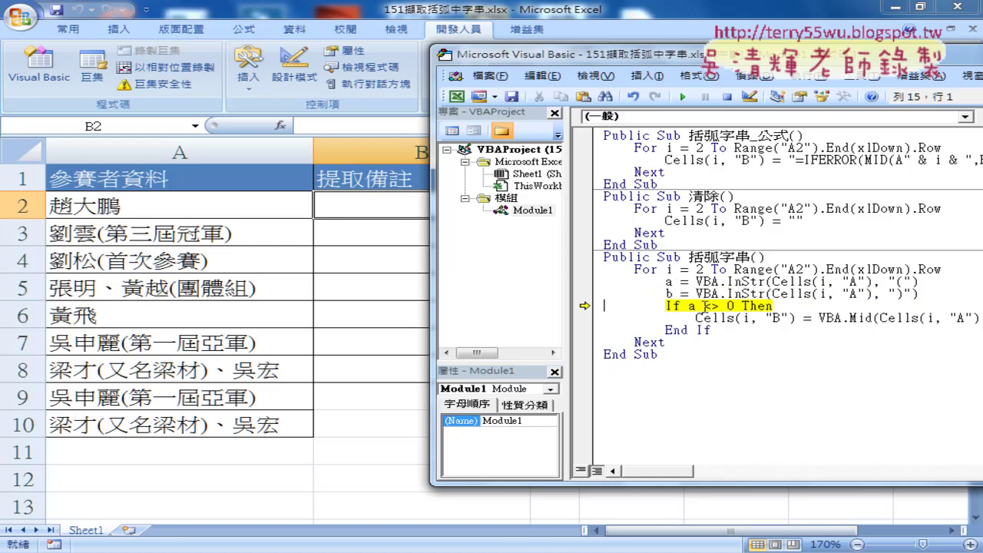
left_click_drag(688, 306, 734, 307)
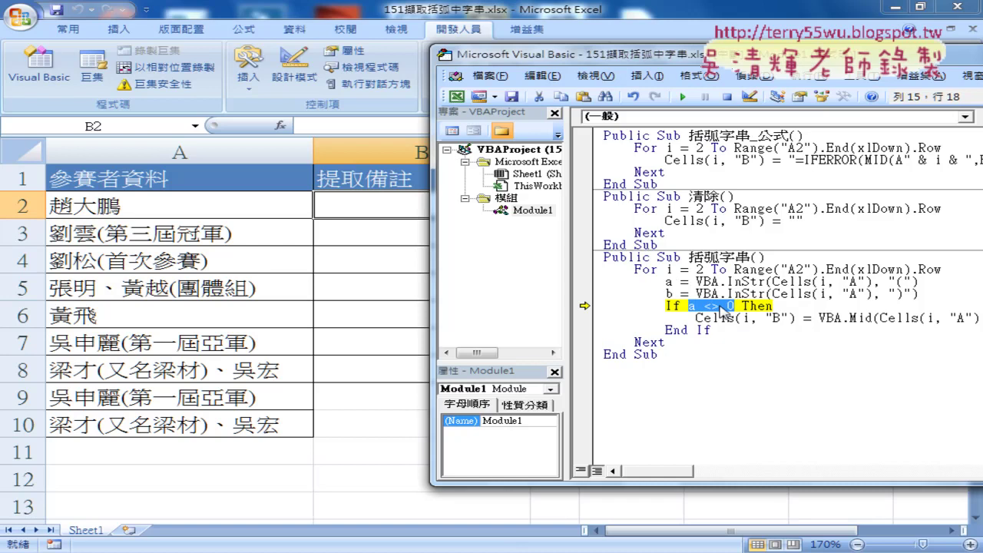
mouse_move(722, 311)
key("F8")
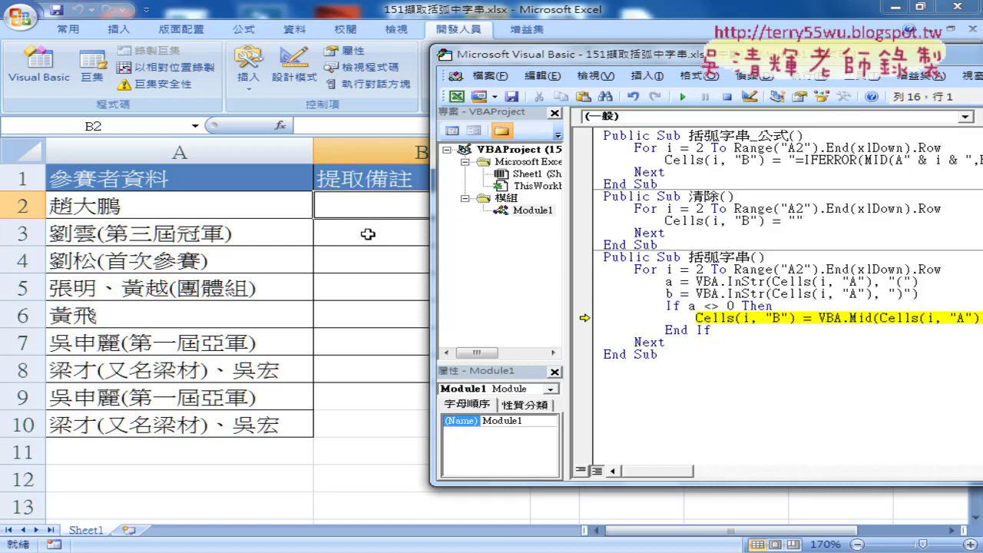
key("F8")
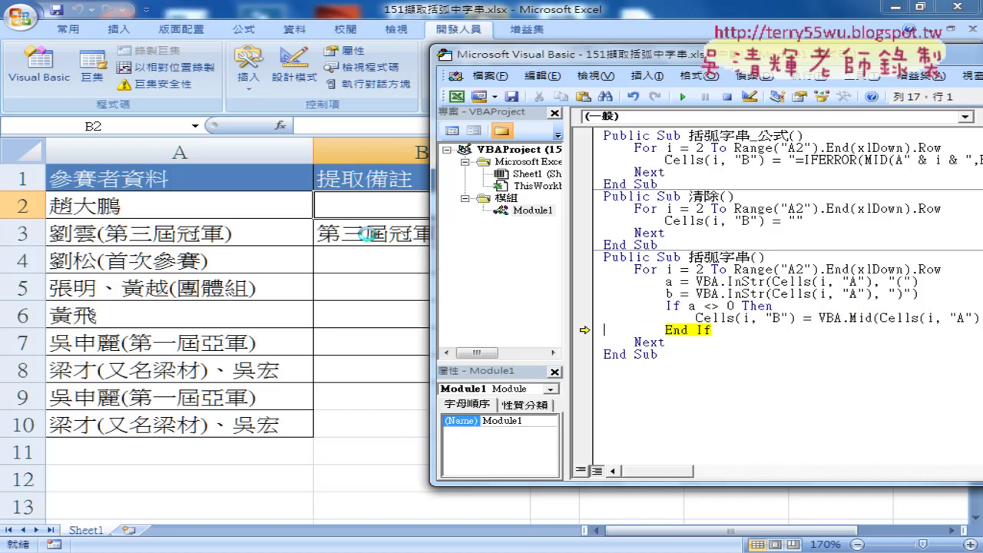
- Widen the code pane, step row 4 to write 首次參賽 into B4, then continue to finish
left_click_drag(538, 54, 588, 54)
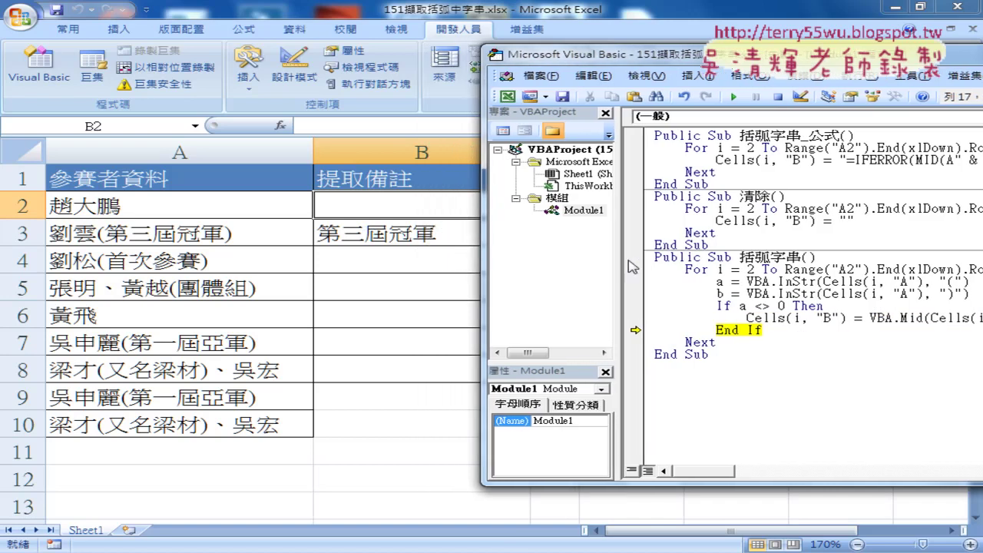
left_click_drag(623, 261, 561, 257)
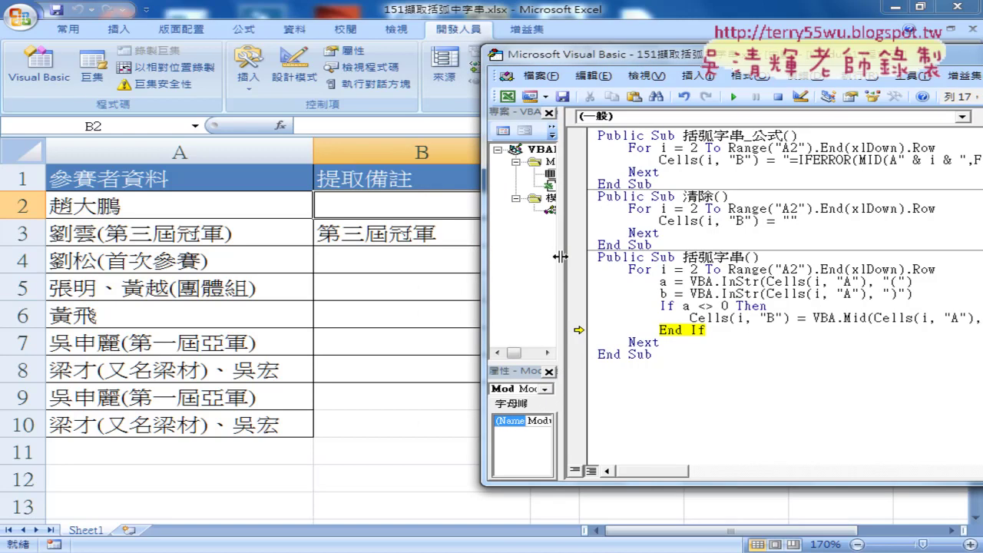
key("F8")
key("F8")
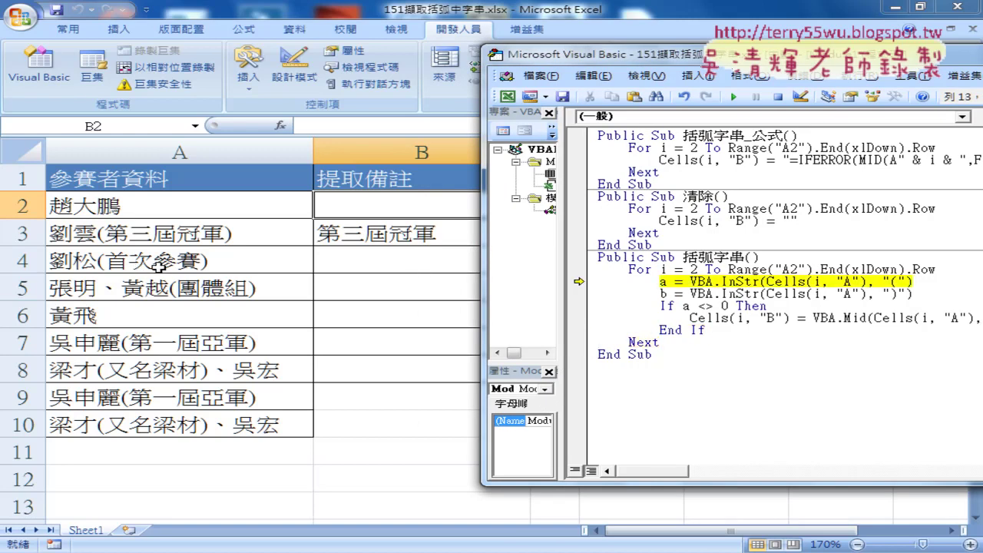
key("F8")
key("F8")
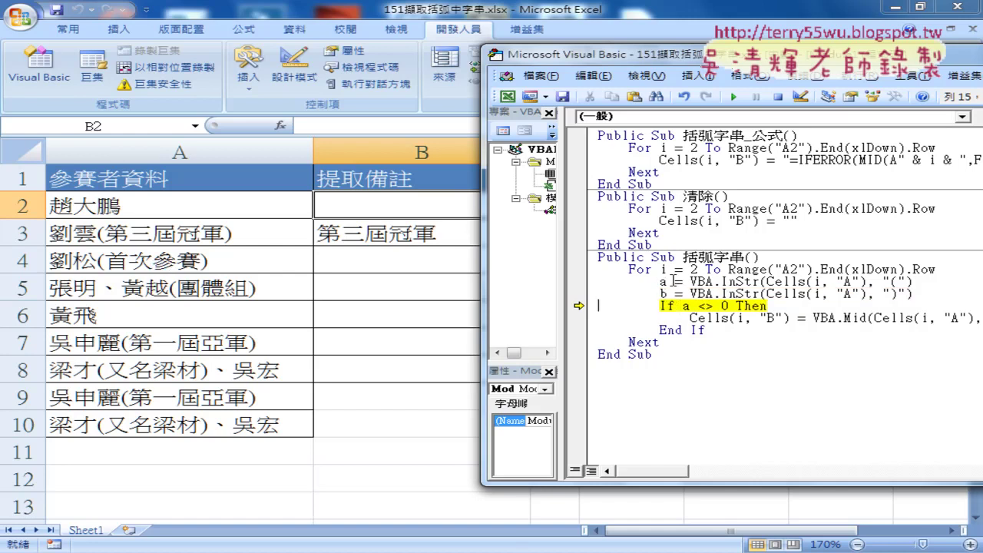
key("F8")
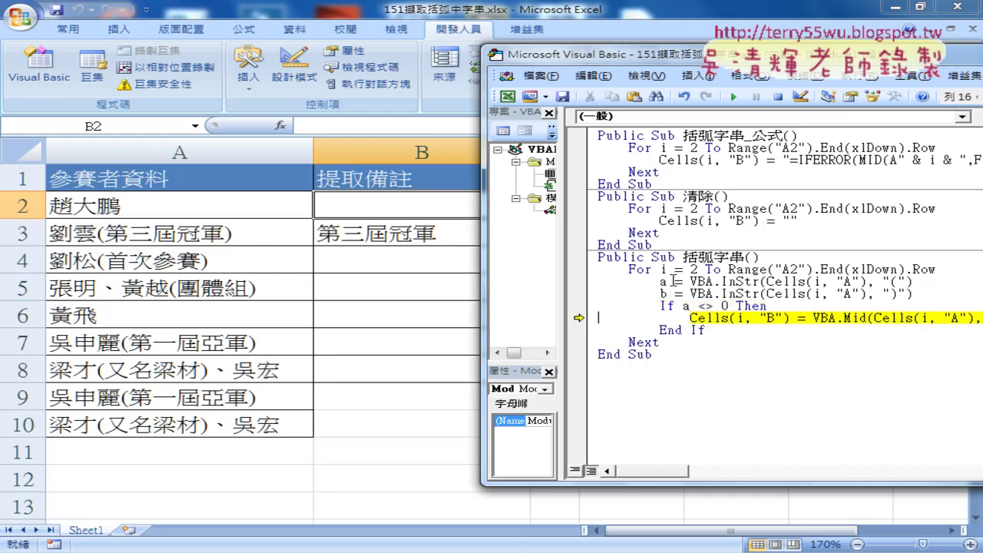
key("F8")
key("F8")
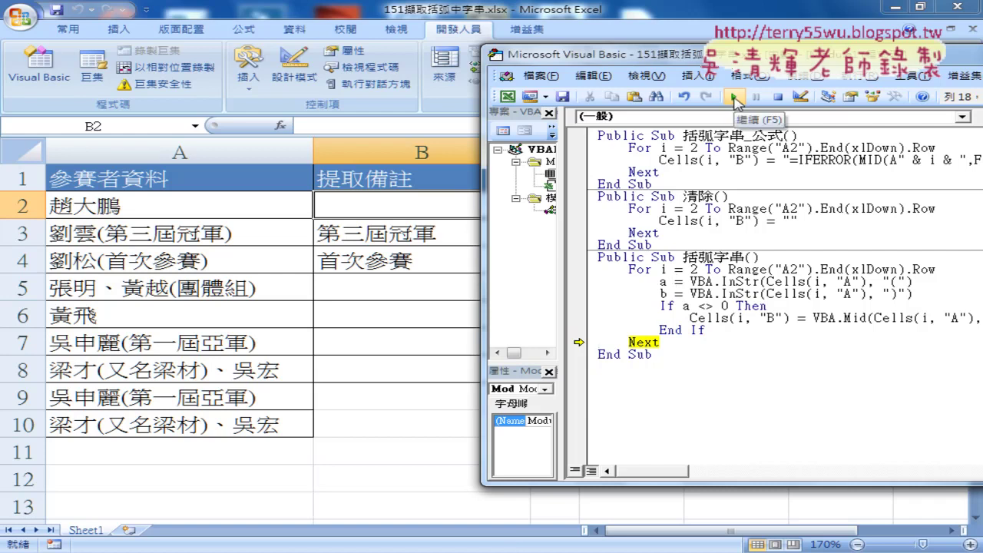
left_click(734, 98)
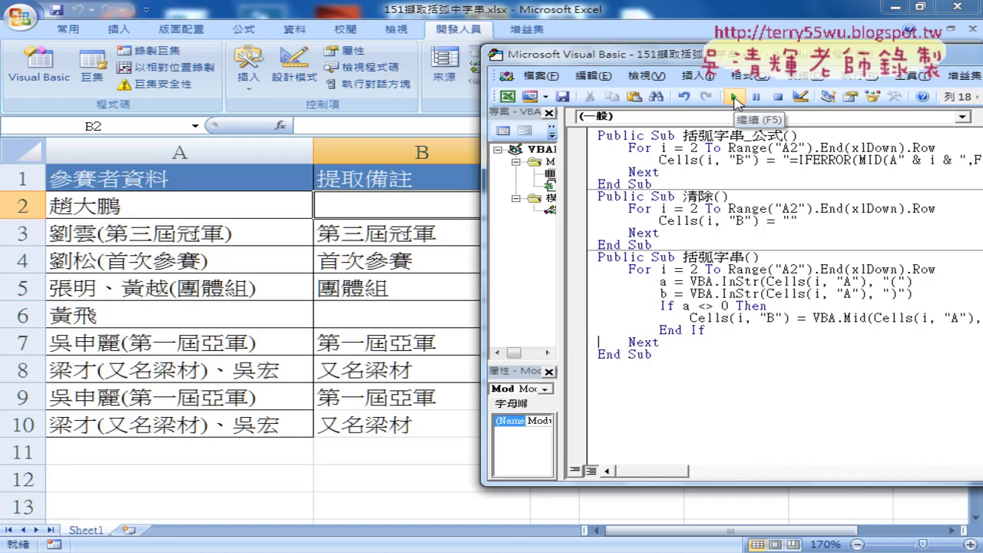
left_click_drag(651, 61, 361, 53)
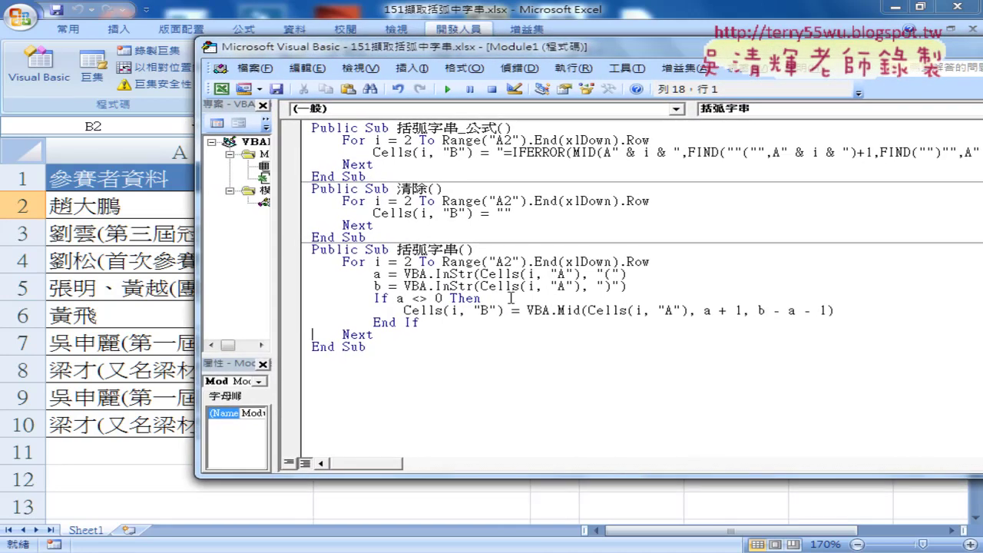
left_click_drag(504, 152, 550, 152)
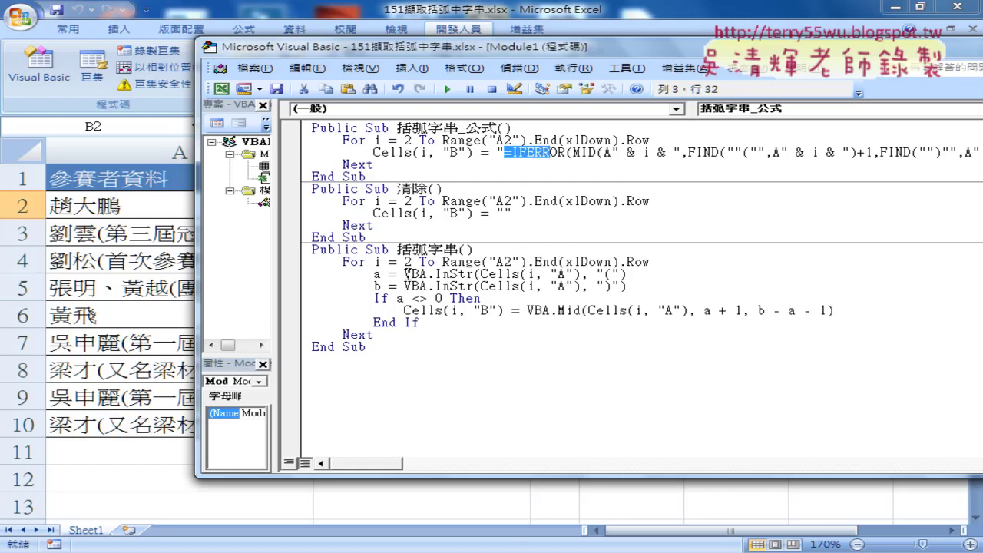
left_click_drag(404, 273, 577, 273)
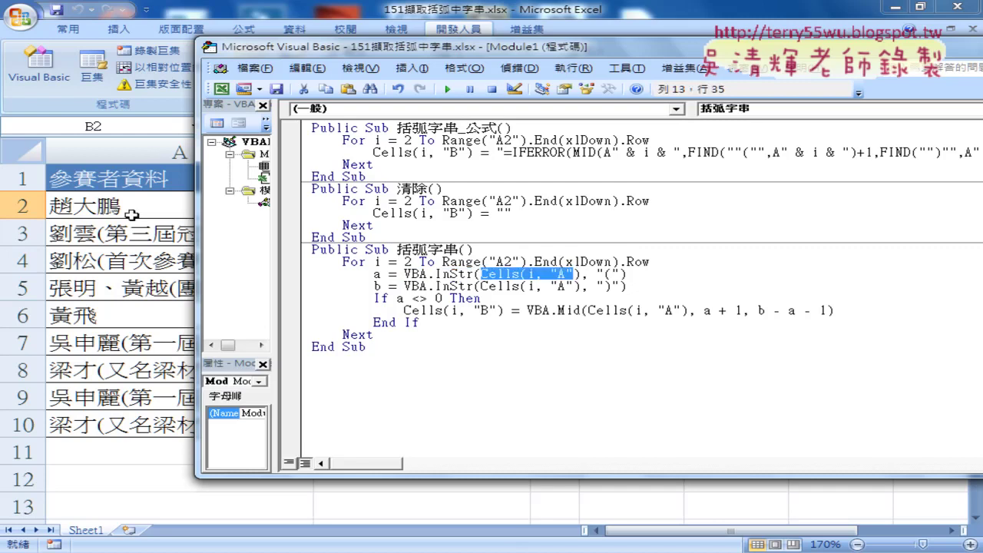
left_click(610, 275)
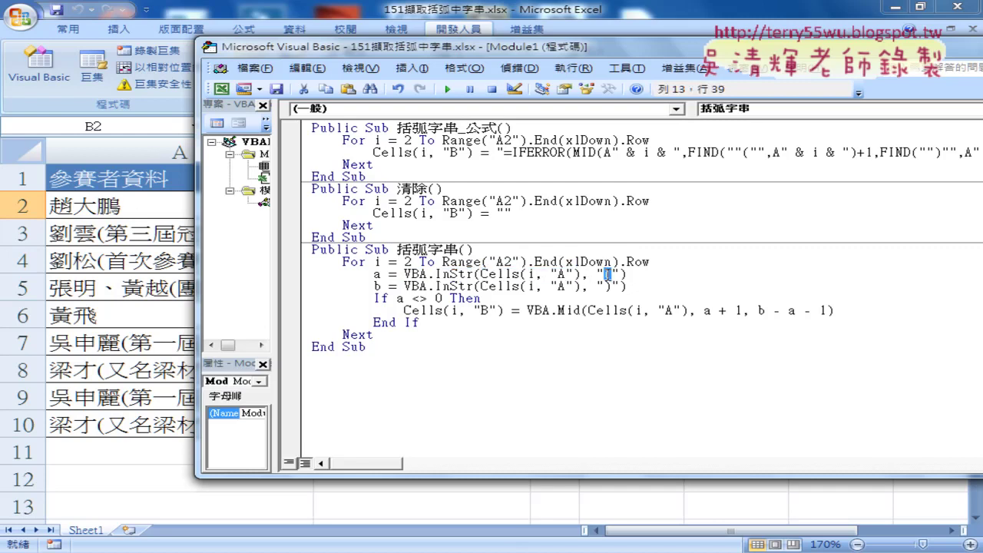
left_click(379, 275)
double_click(378, 274)
left_click_drag(397, 300, 449, 299)
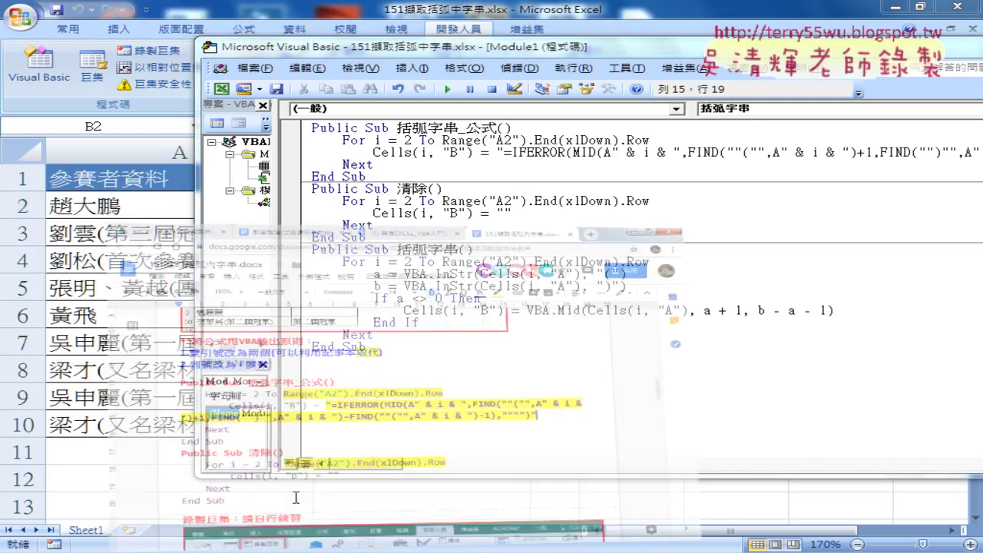
- Switch to the Google Docs notes in Chrome and scroll down to the 括弧字串 code listing
left_click(296, 492)
scroll(398, 377, "down", 1)
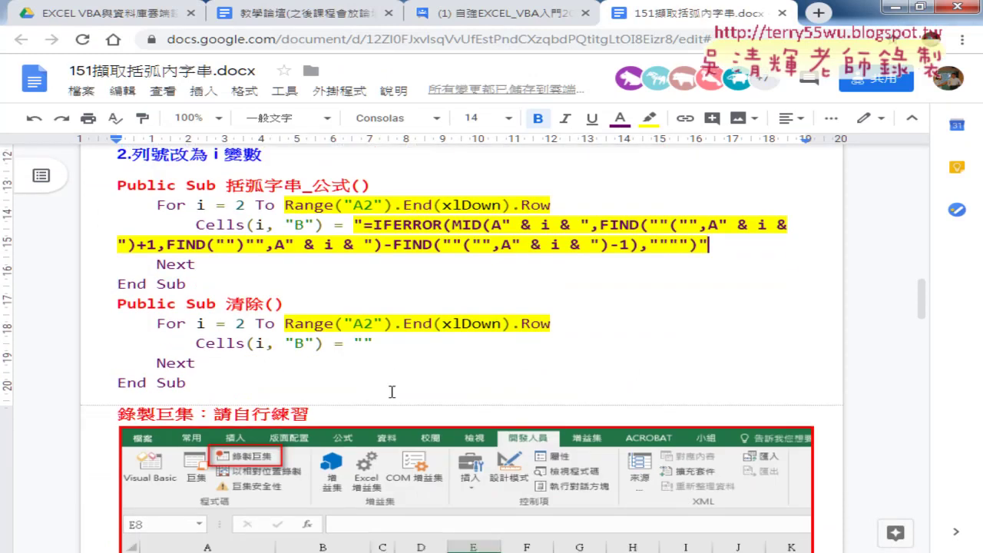
scroll(393, 384, "down", 4)
scroll(390, 391, "down", 5)
scroll(376, 384, "down", 5)
scroll(361, 380, "down", 4)
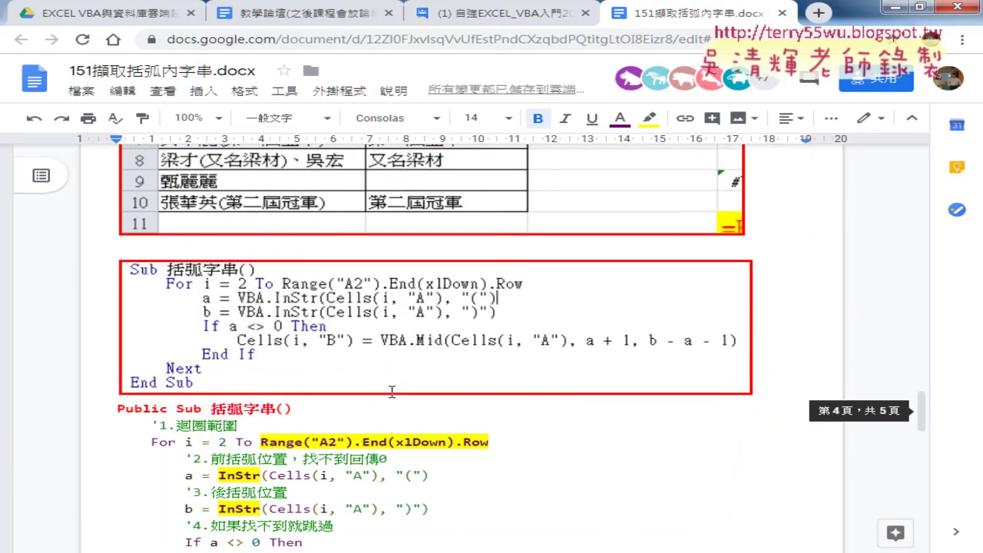
scroll(341, 374, "down", 3)
- Select the comment line '2.前括弧位置，找不到回傳0' in the listing
left_click_drag(119, 189, 234, 396)
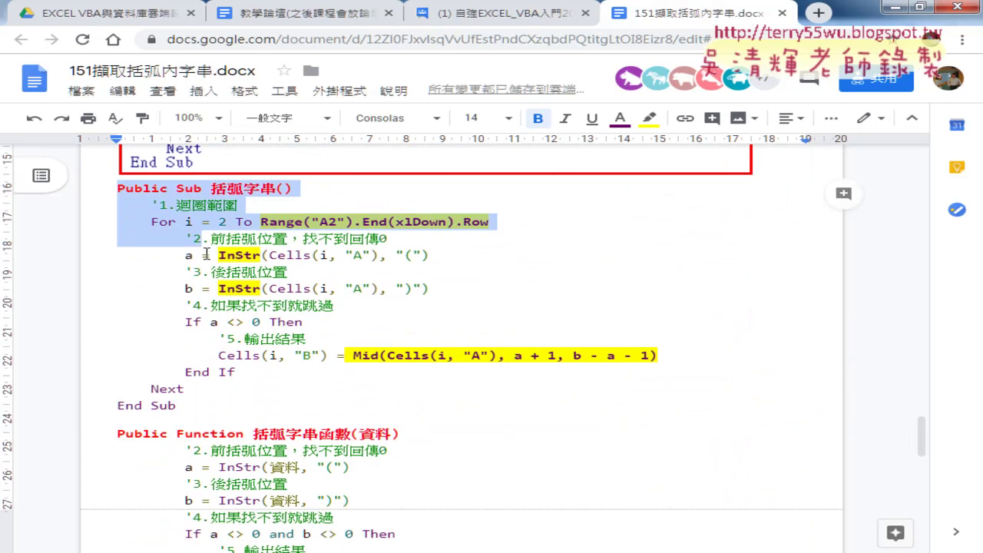
left_click(312, 341)
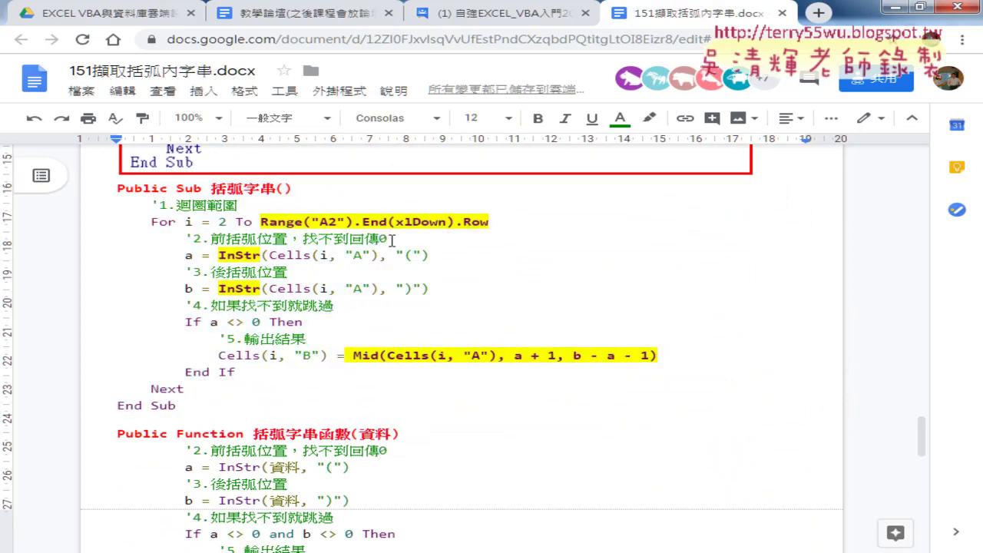
left_click(382, 239)
left_click_drag(370, 240, 186, 235)
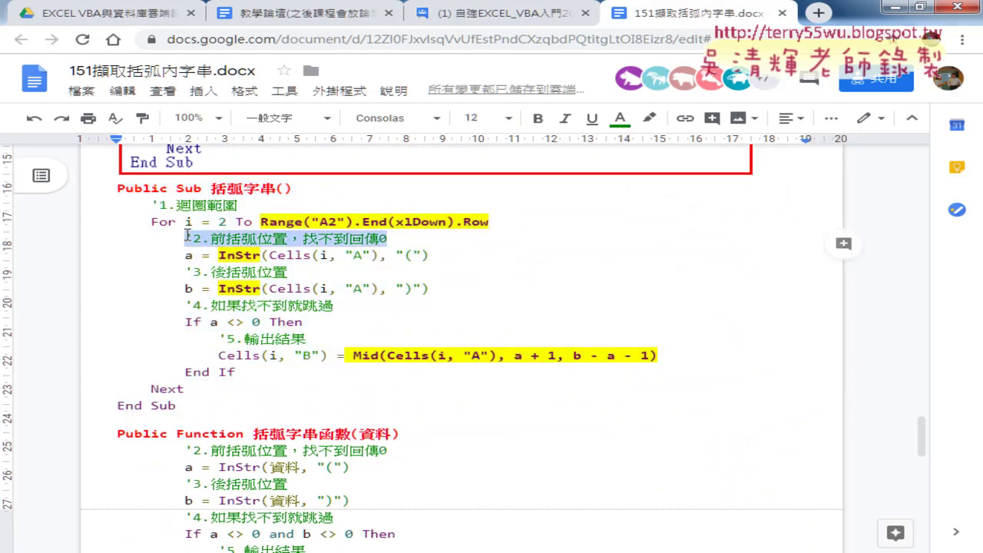